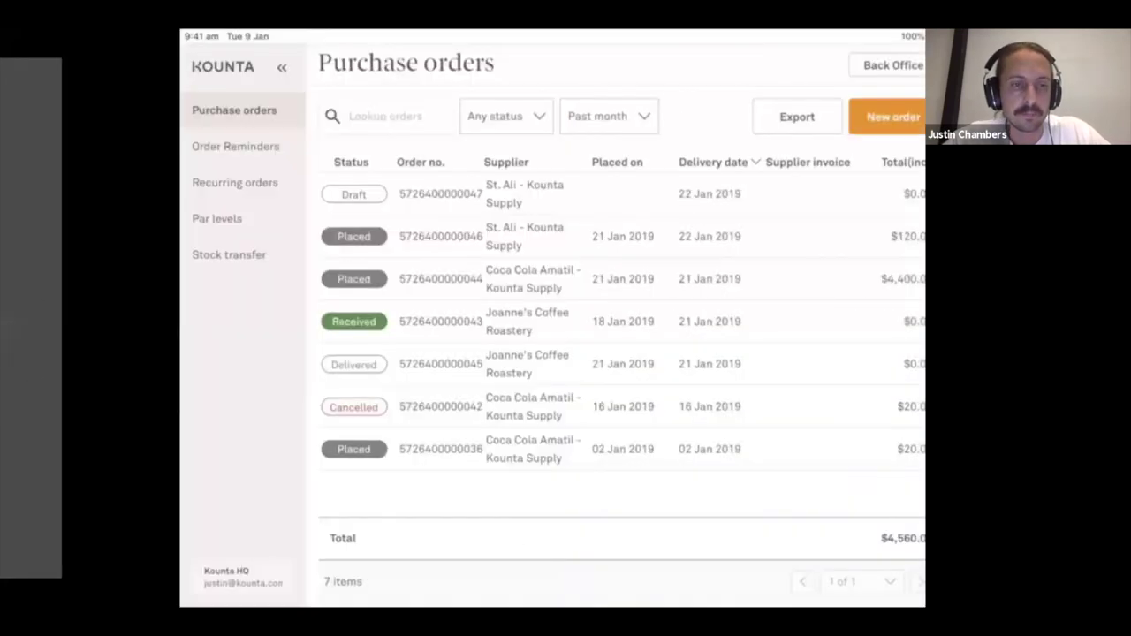
Start the demo and begin a new order from St. Ali - Kounta Supply
click(462, 483)
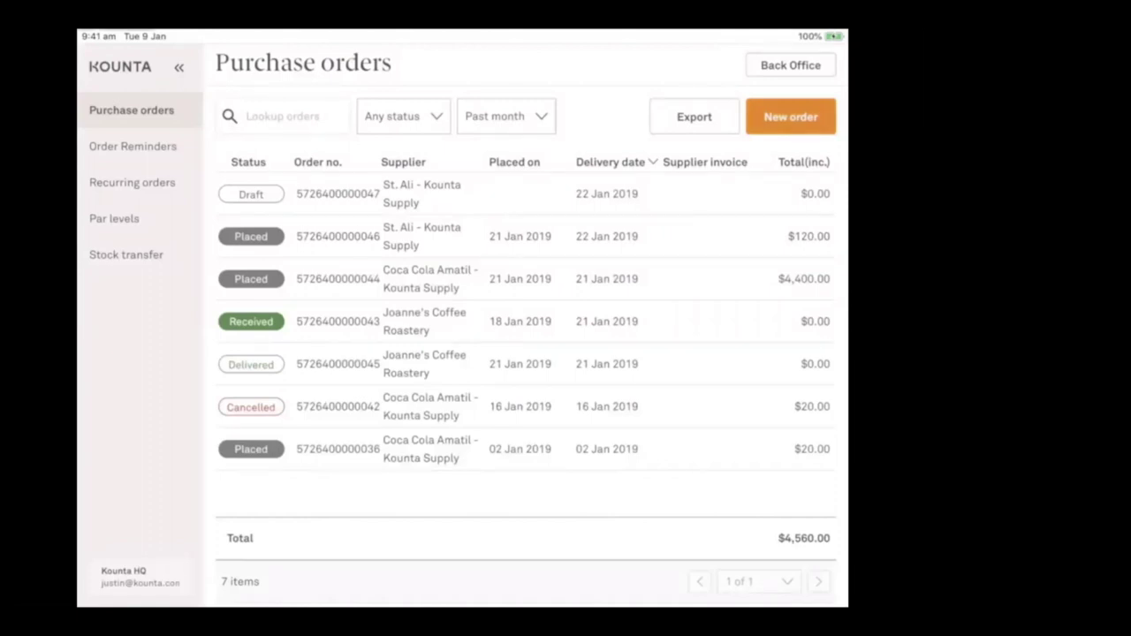
click(786, 122)
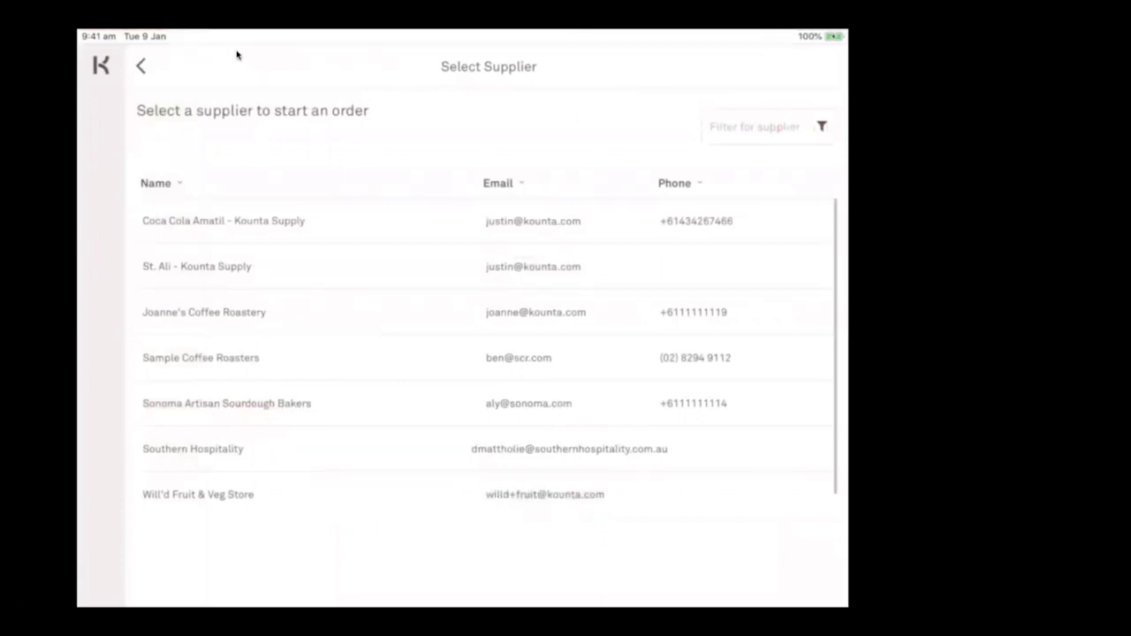
click(183, 265)
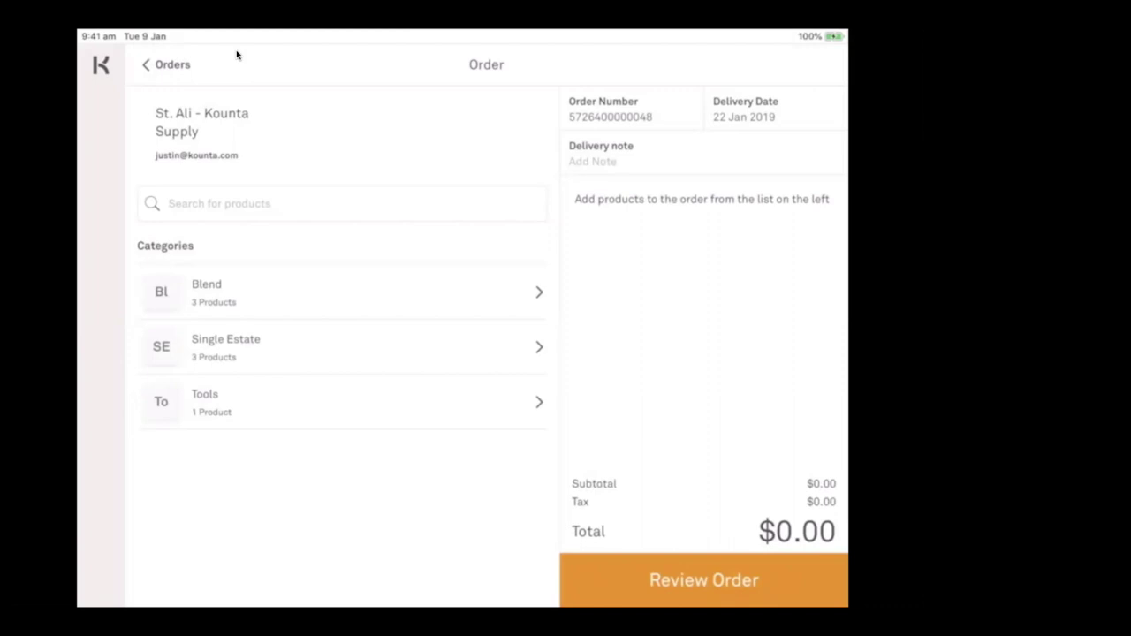
Add 25 x Feels Good Organic from the Blend category, making the order $1,000.00
click(204, 289)
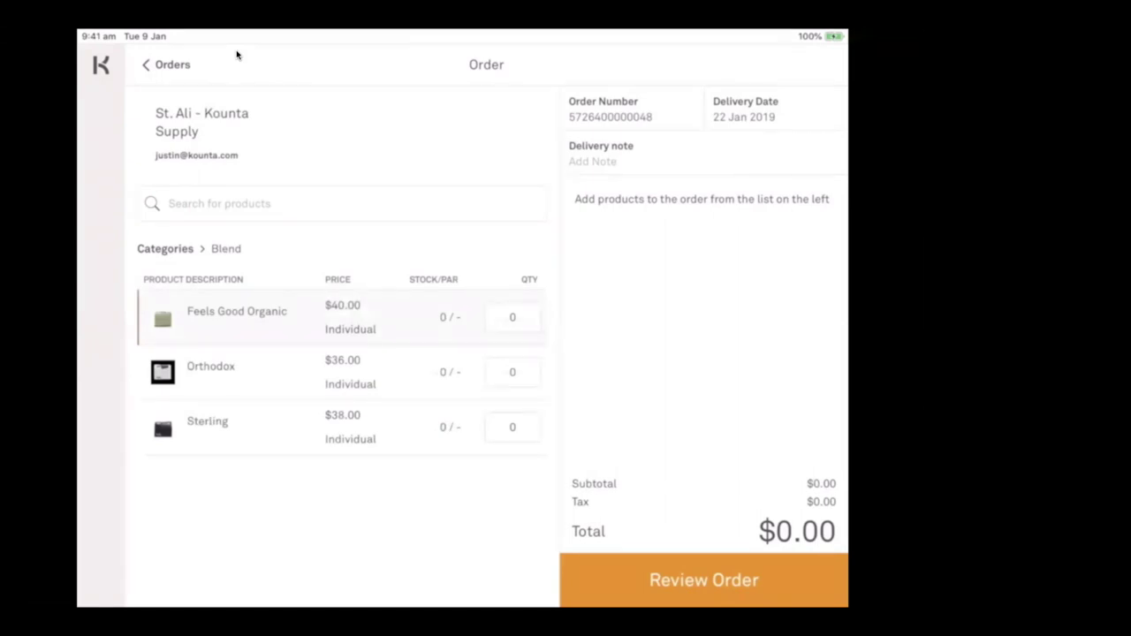
click(511, 317)
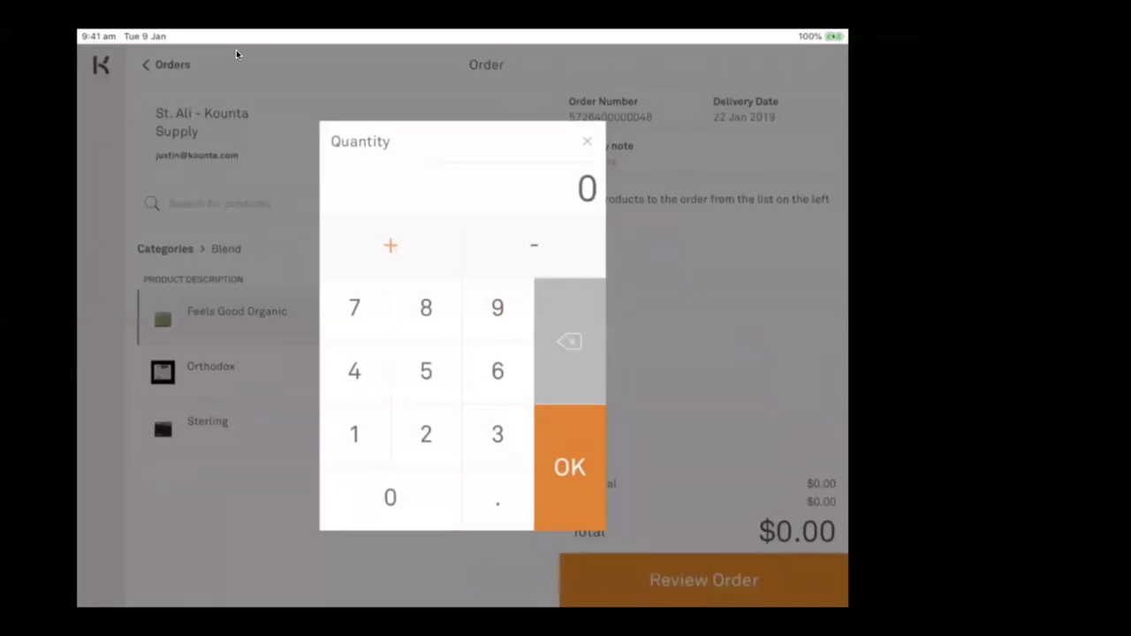
click(426, 434)
click(426, 370)
click(569, 467)
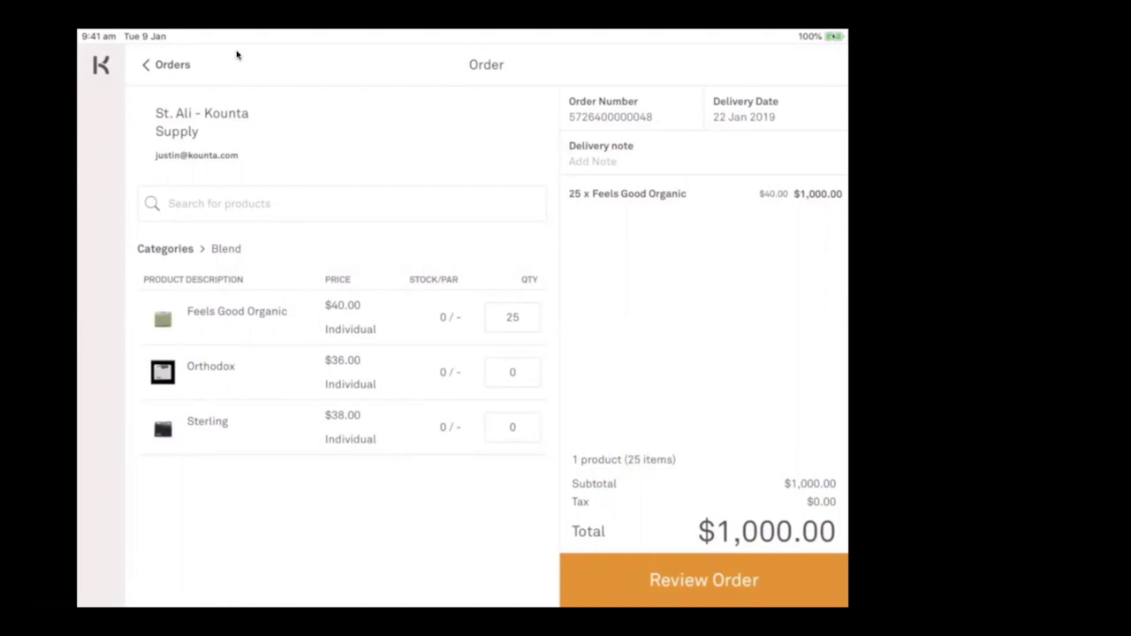
Add the note 'Aged coffee please' to the Feels Good Organic line
click(636, 192)
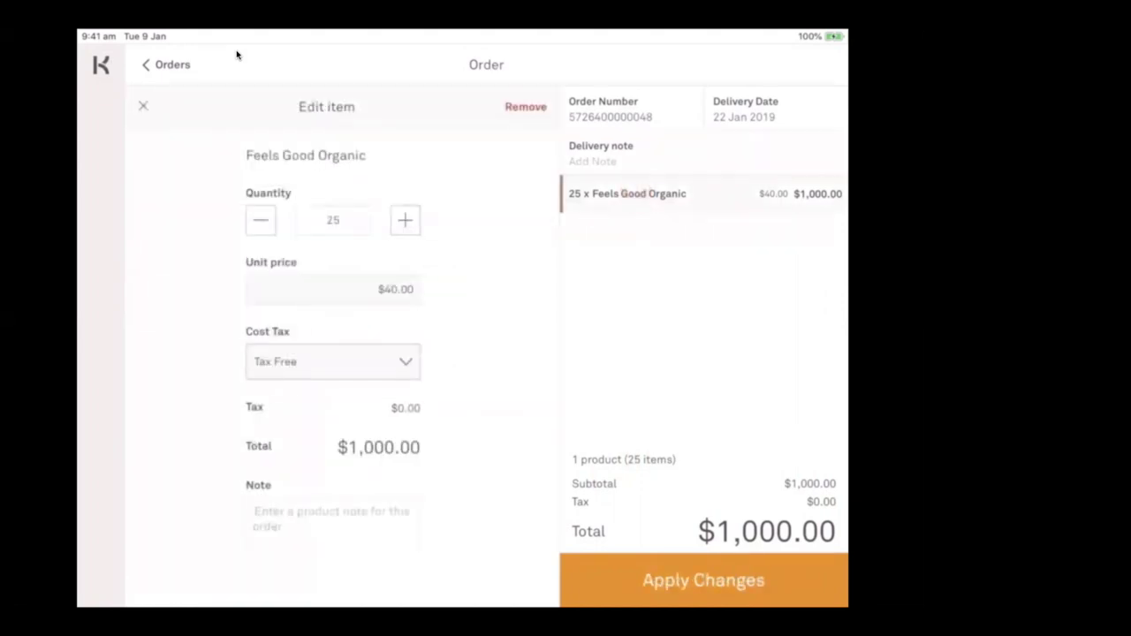
click(274, 523)
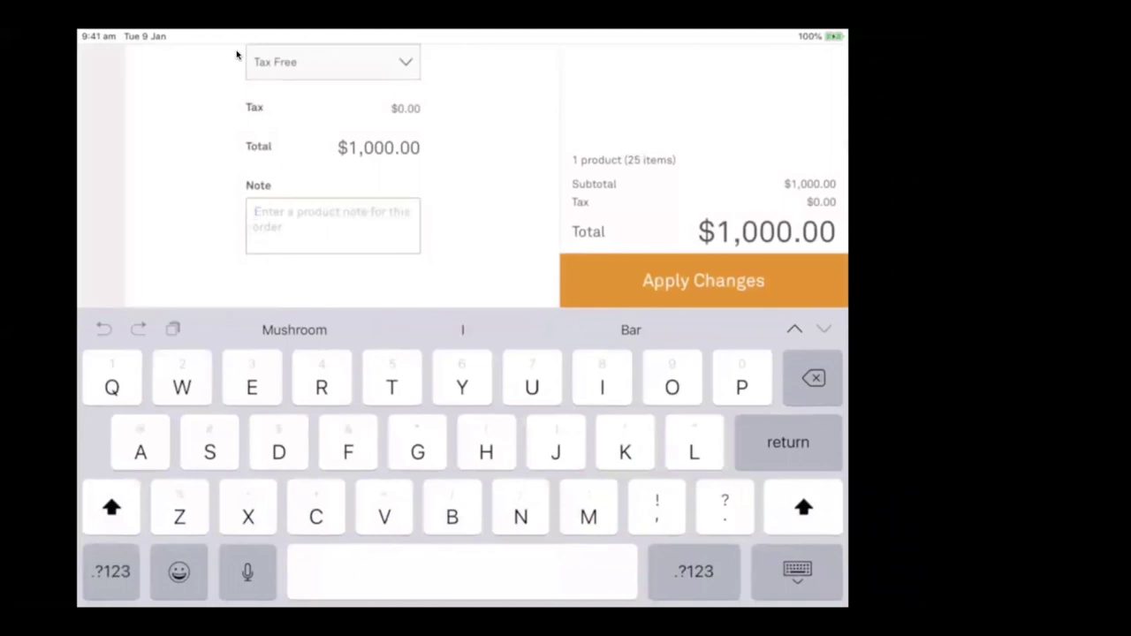
text(Ages)
key(BackSpace)
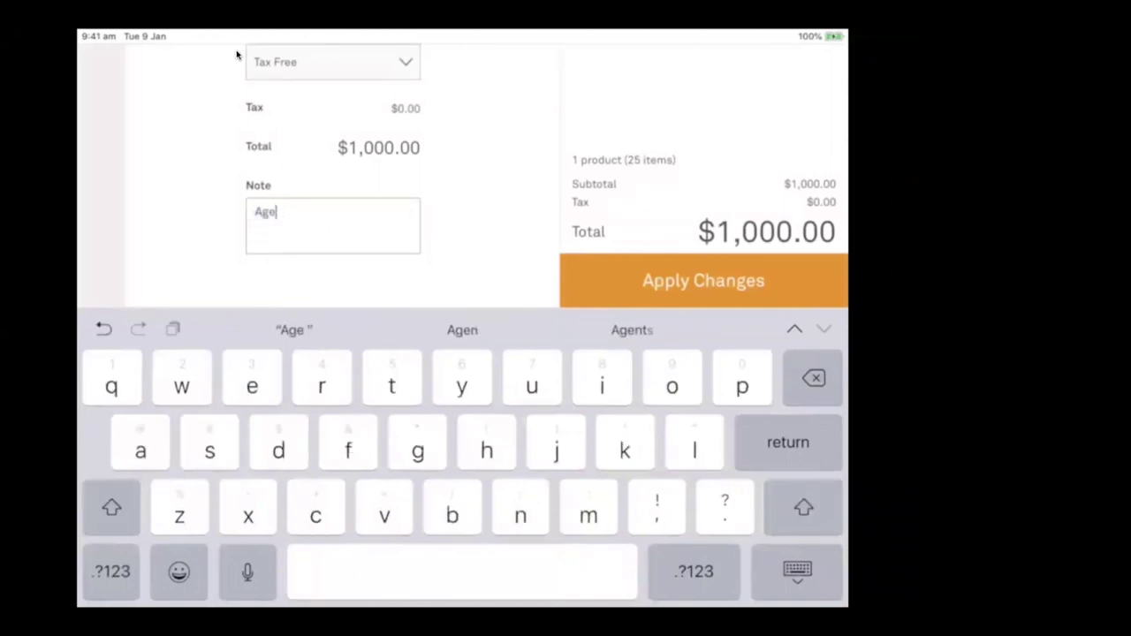
text(d co)
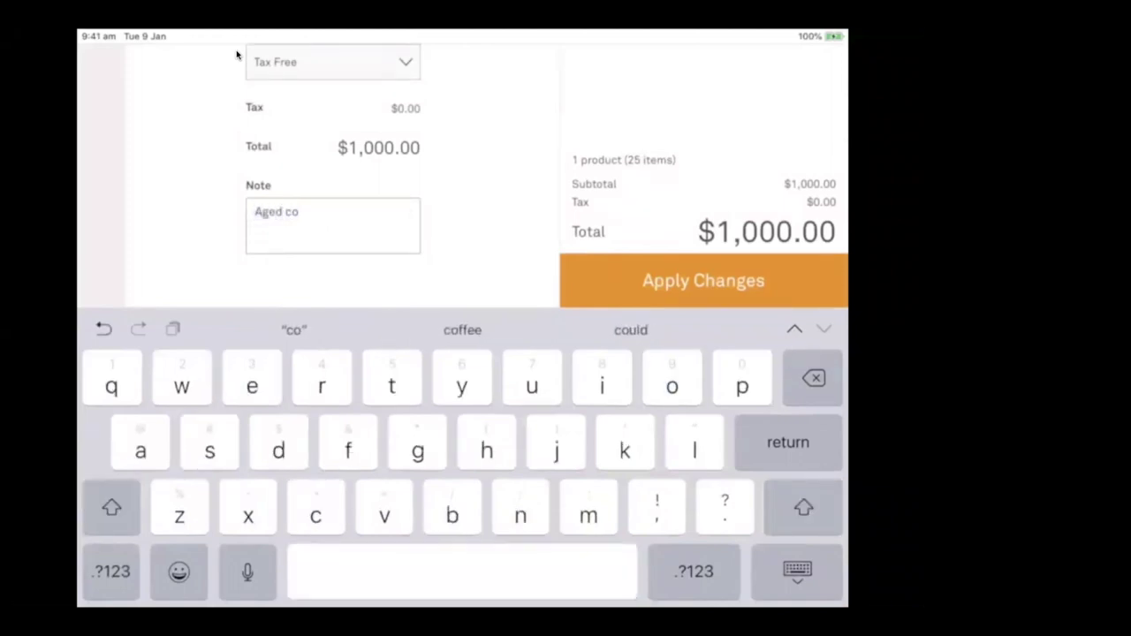
text(ffee ple)
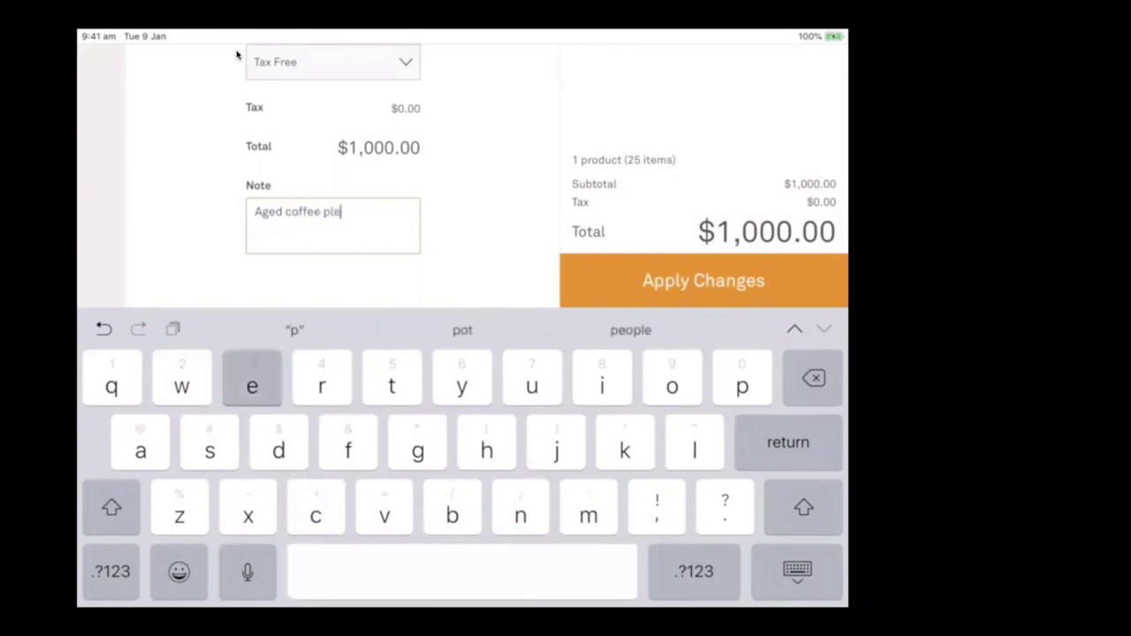
text(ase)
click(703, 281)
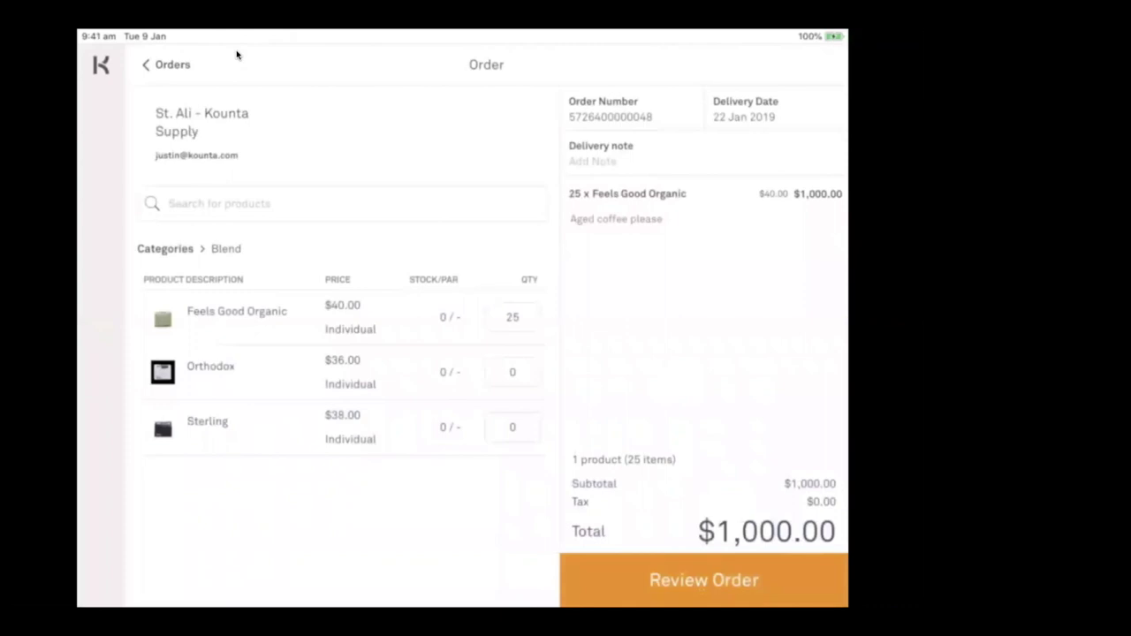
Raise the Feels Good Organic quantity to 30, making the total $1,200.00
click(589, 197)
click(405, 220)
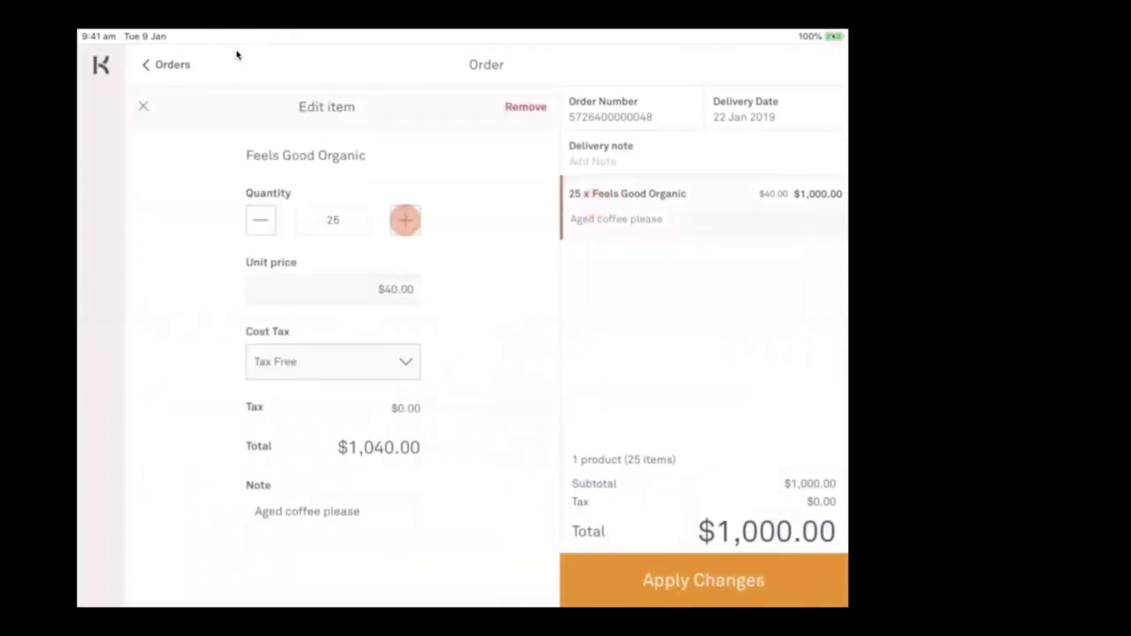
click(405, 220)
click(404, 220)
click(404, 220)
click(404, 220)
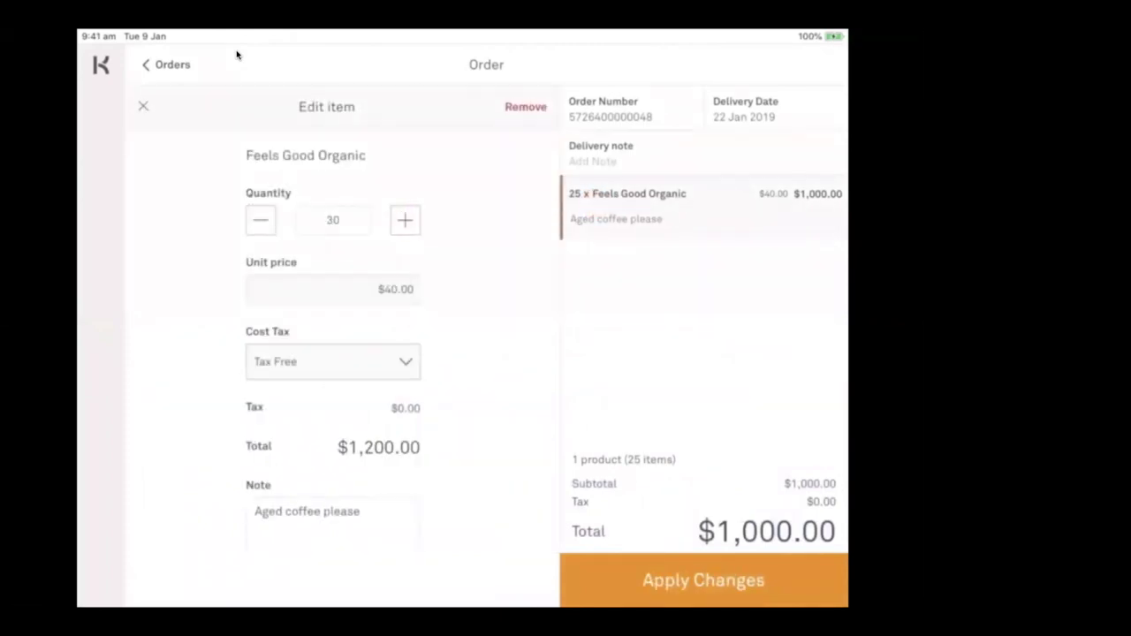
click(704, 580)
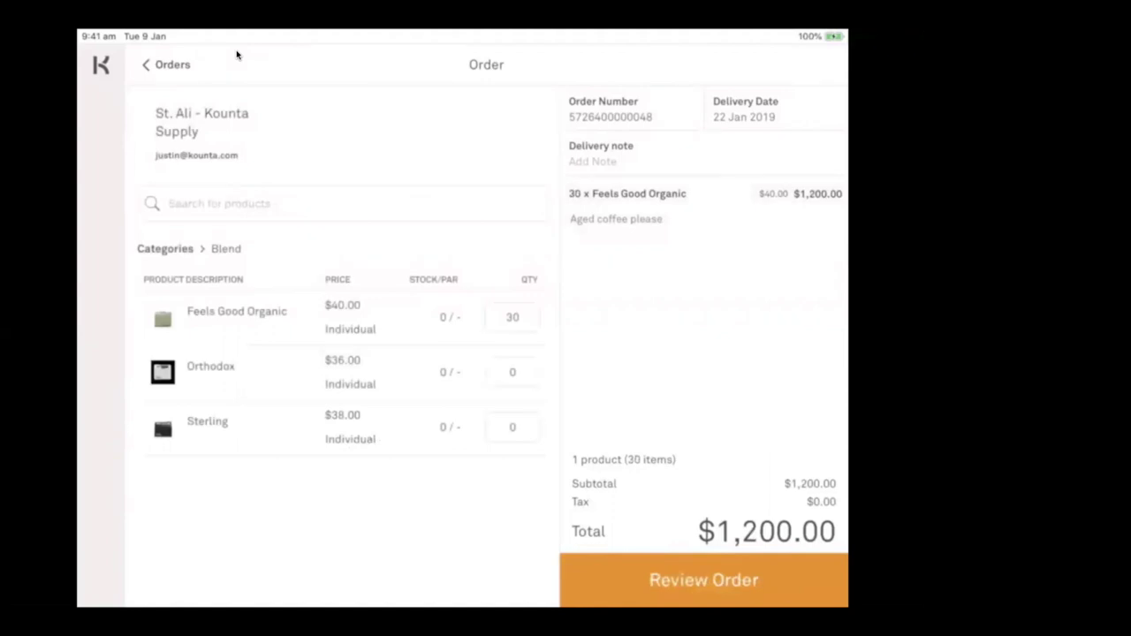
Add the delivery note 'Delivery to the side door' to the order
click(602, 159)
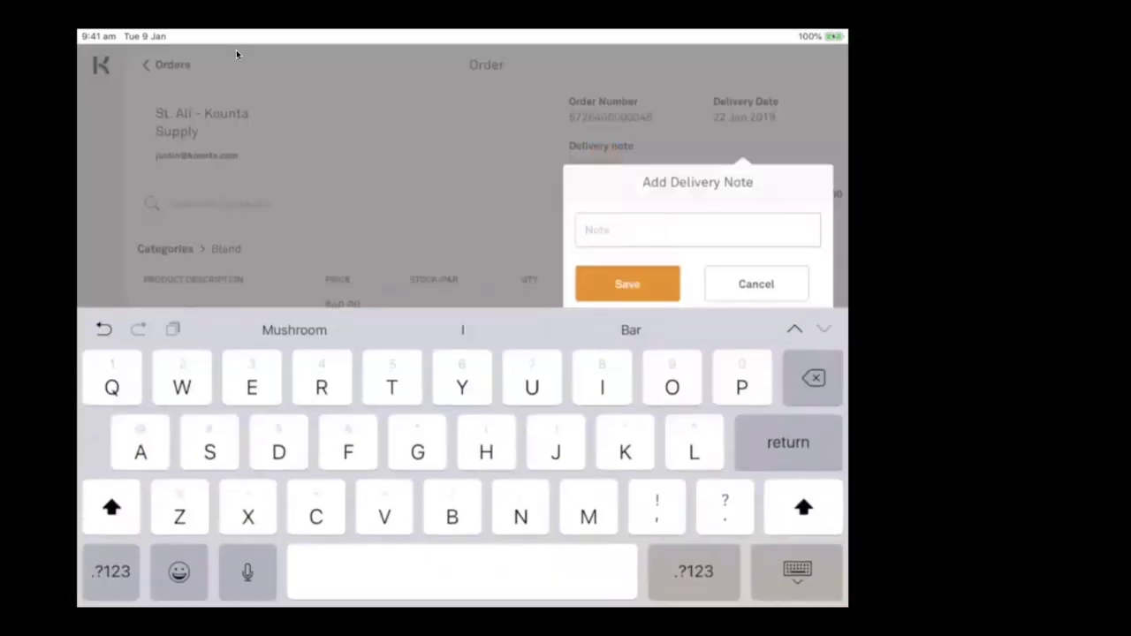
text(Del)
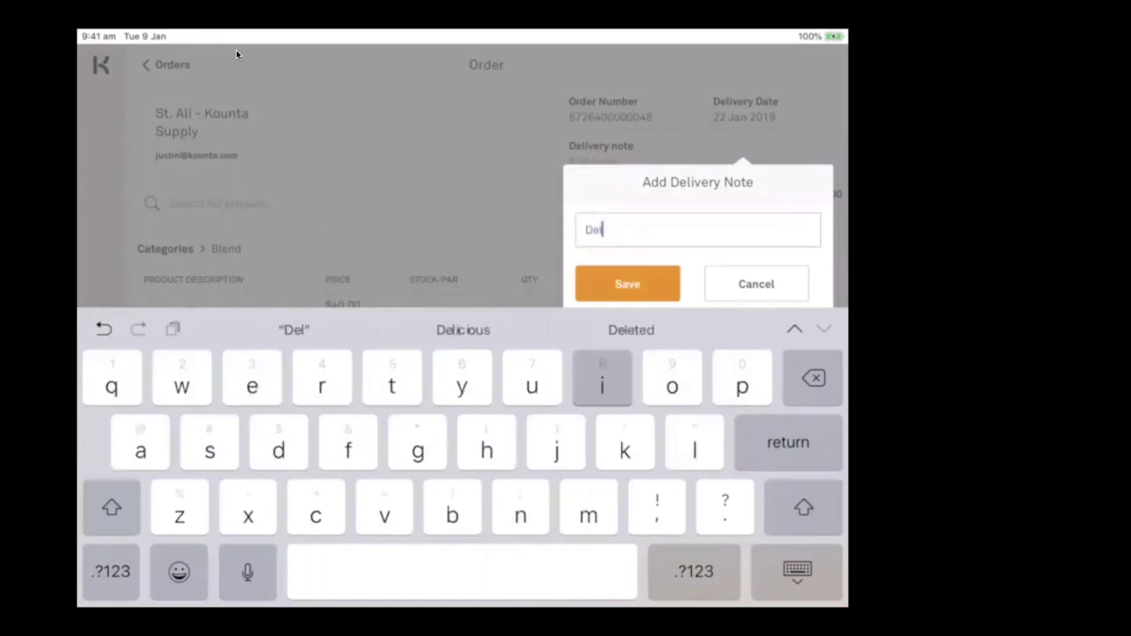
text(ivery to)
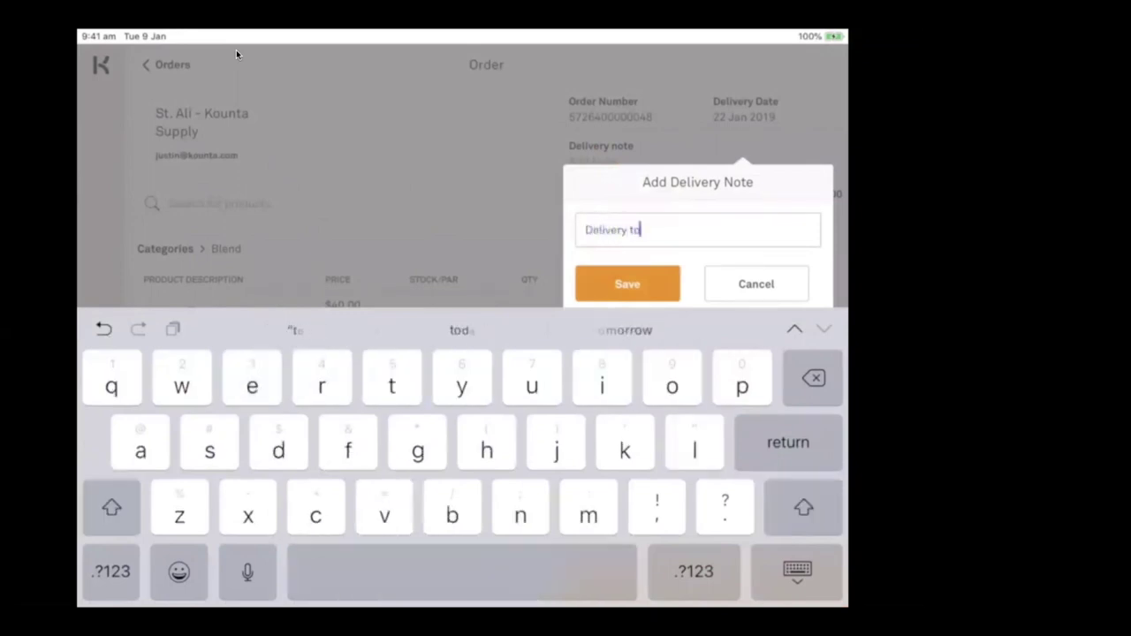
text( the side)
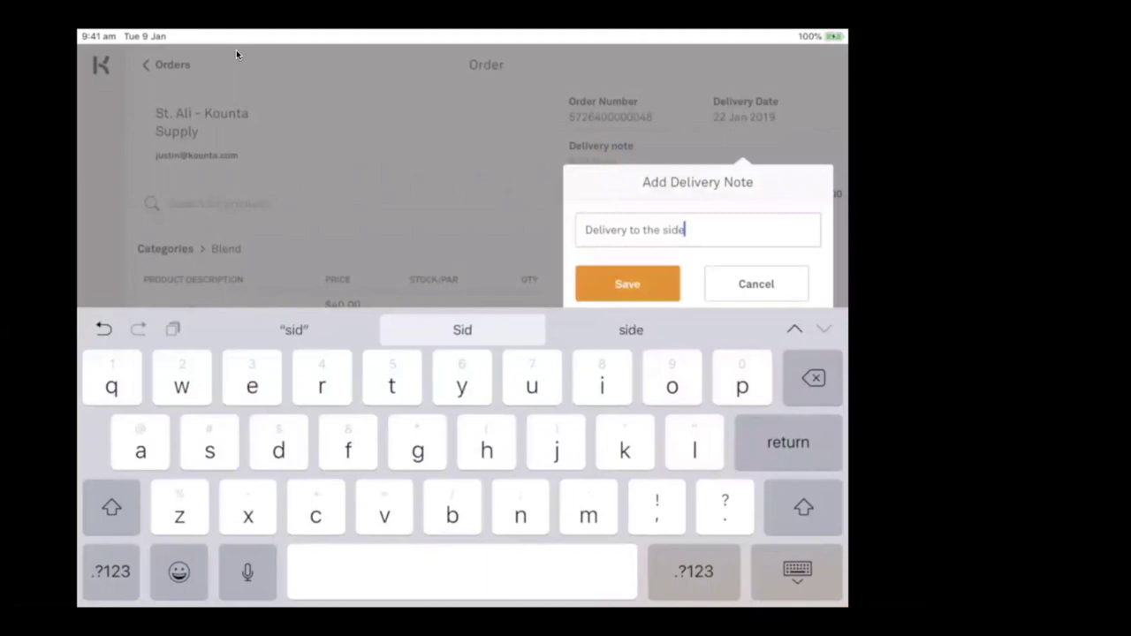
text( door)
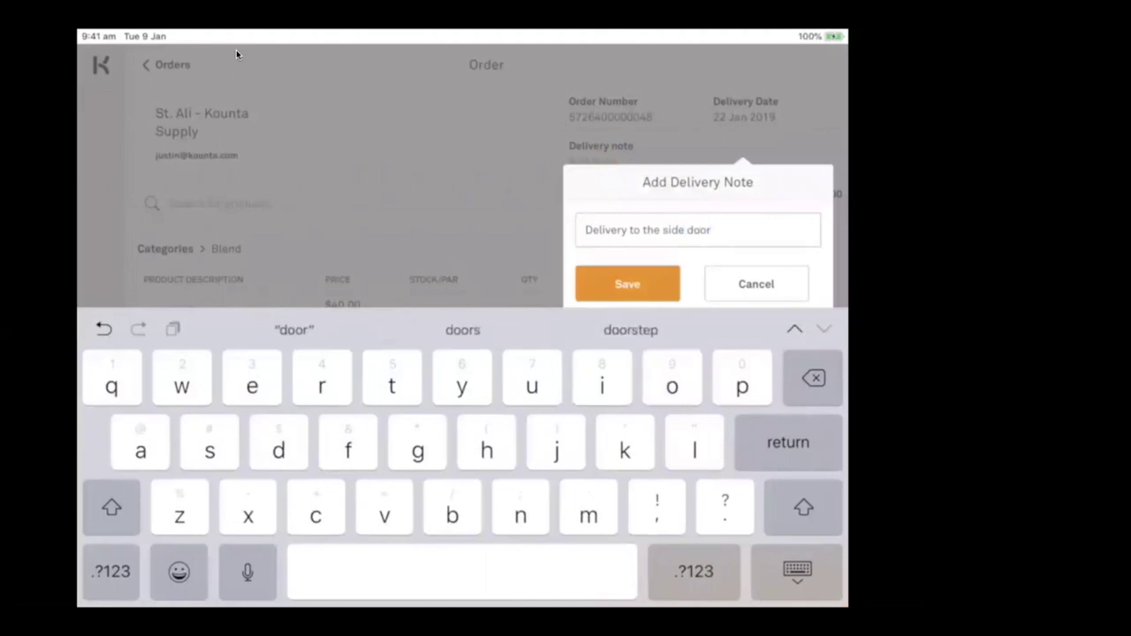
key(Return)
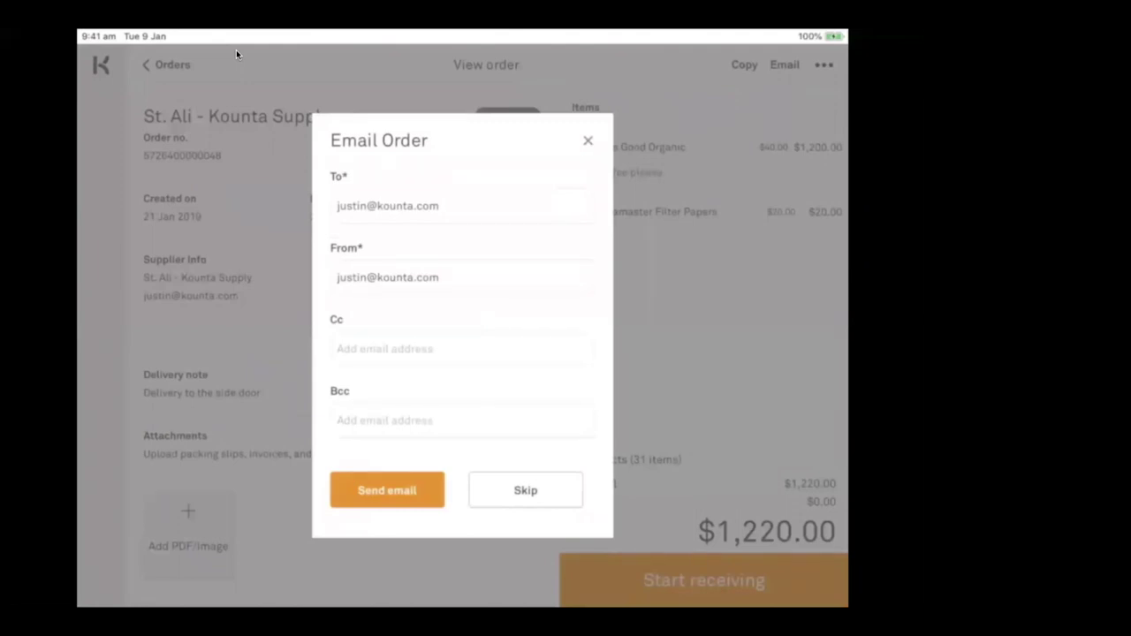
Email the order to St. Ali and return to the purchase orders list
click(388, 488)
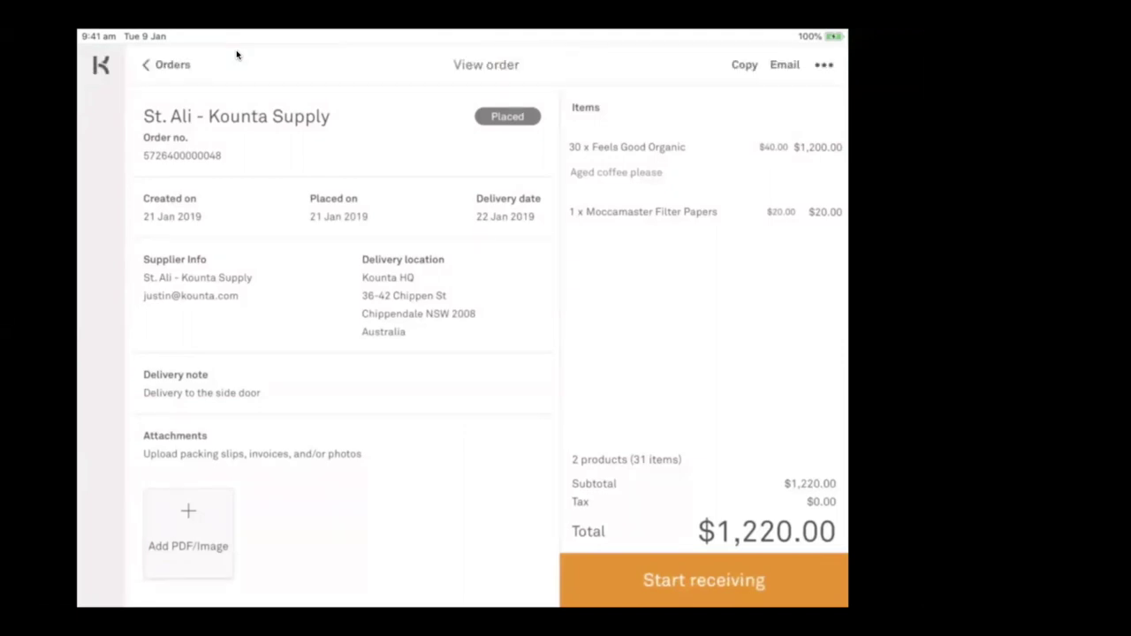
click(167, 64)
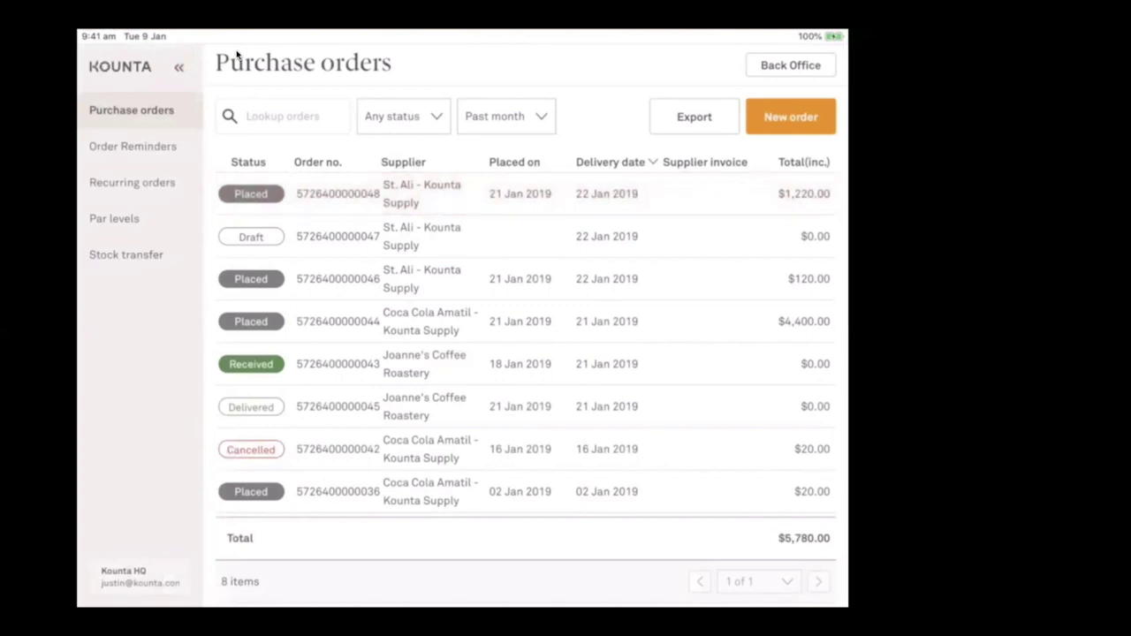
Open the newly placed $1,220.00 St. Ali order from the list
click(431, 194)
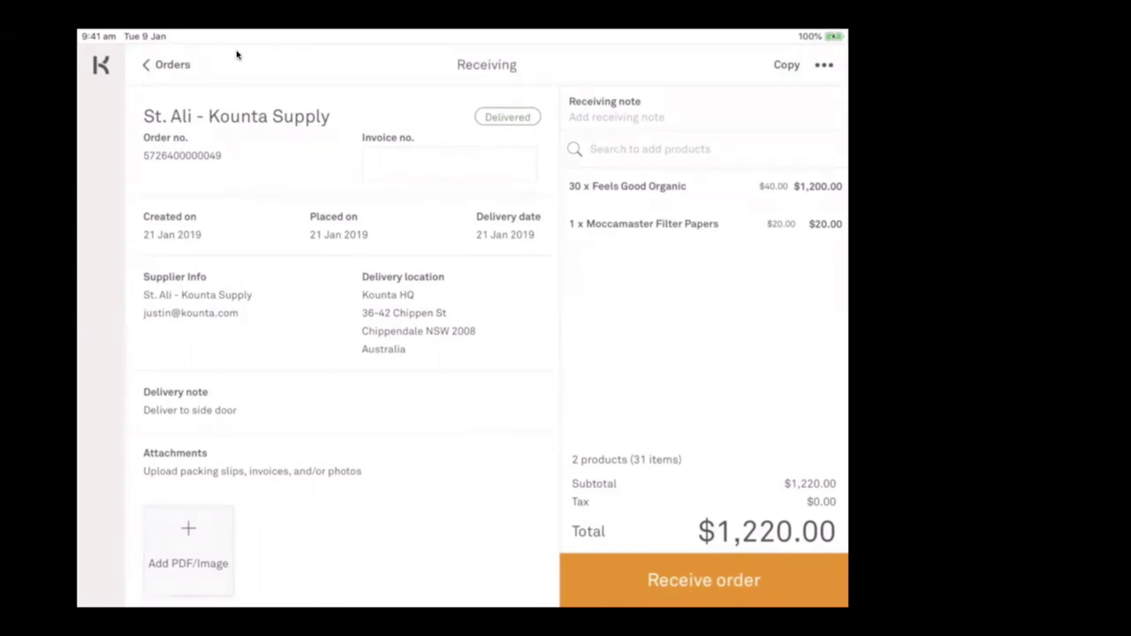
Reduce received Feels Good Organic to 25 with the note 'Did not get the full order'
click(627, 185)
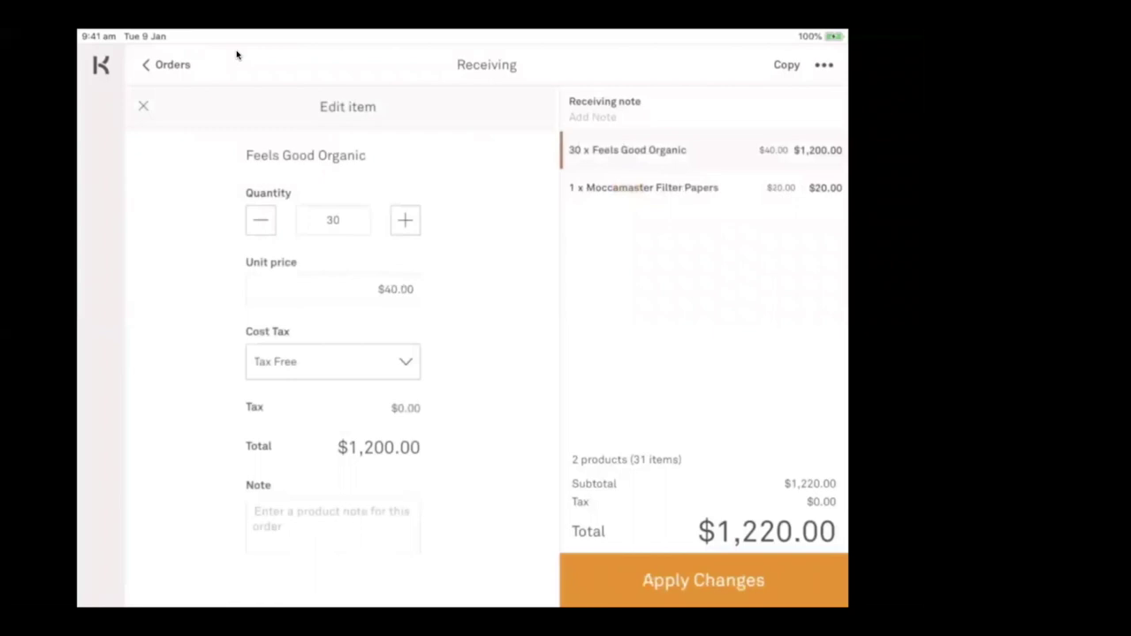
click(261, 220)
click(261, 220)
click(261, 220)
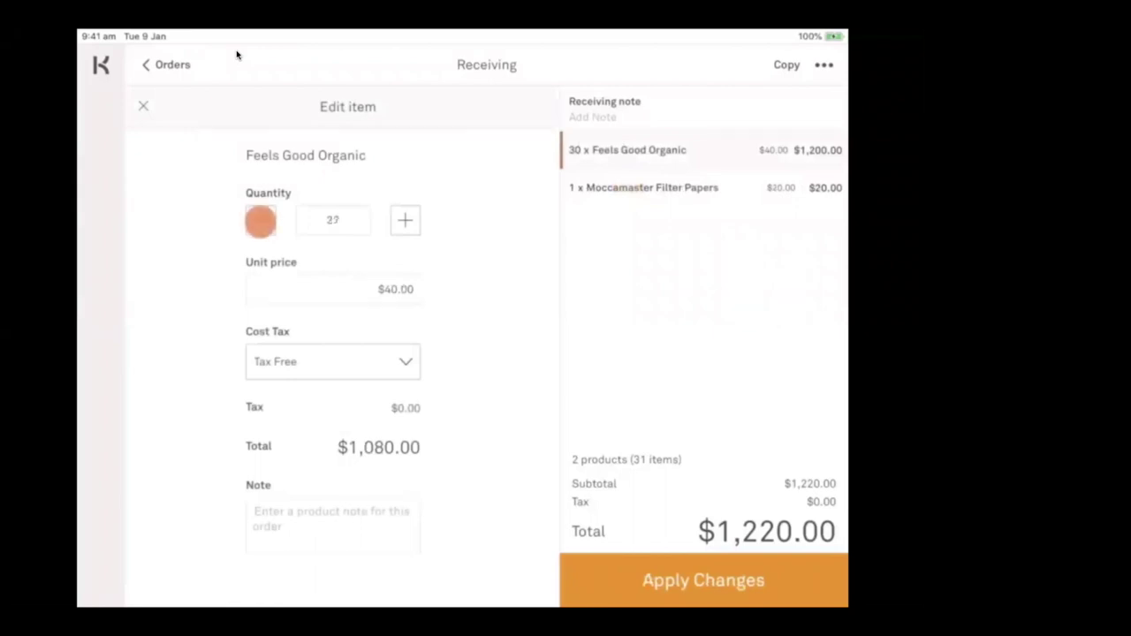
click(260, 220)
click(261, 220)
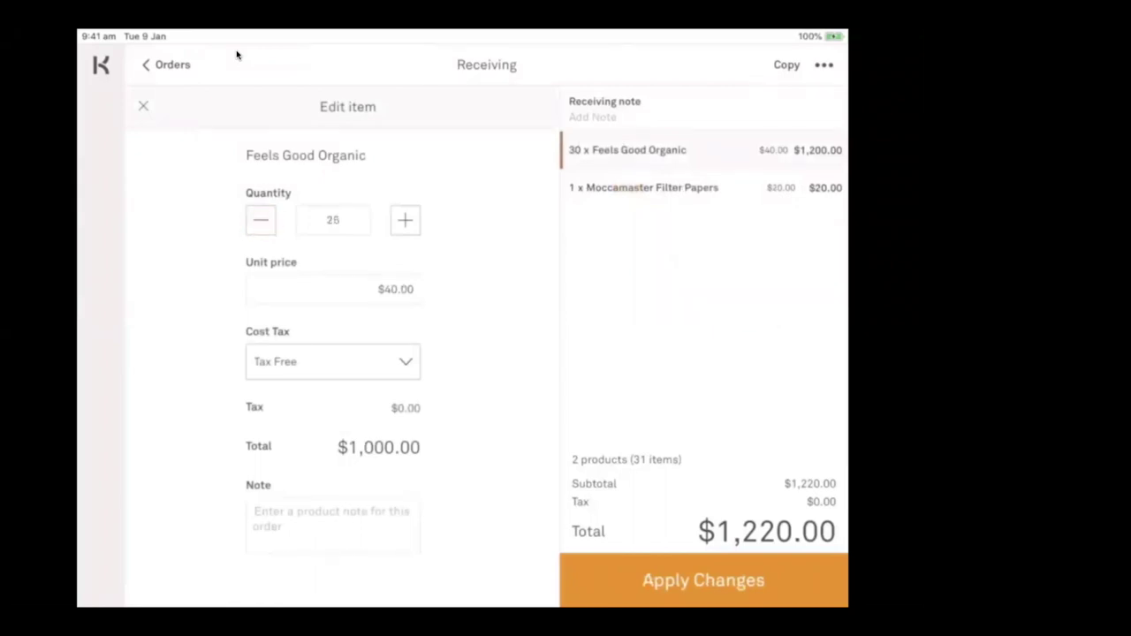
click(333, 522)
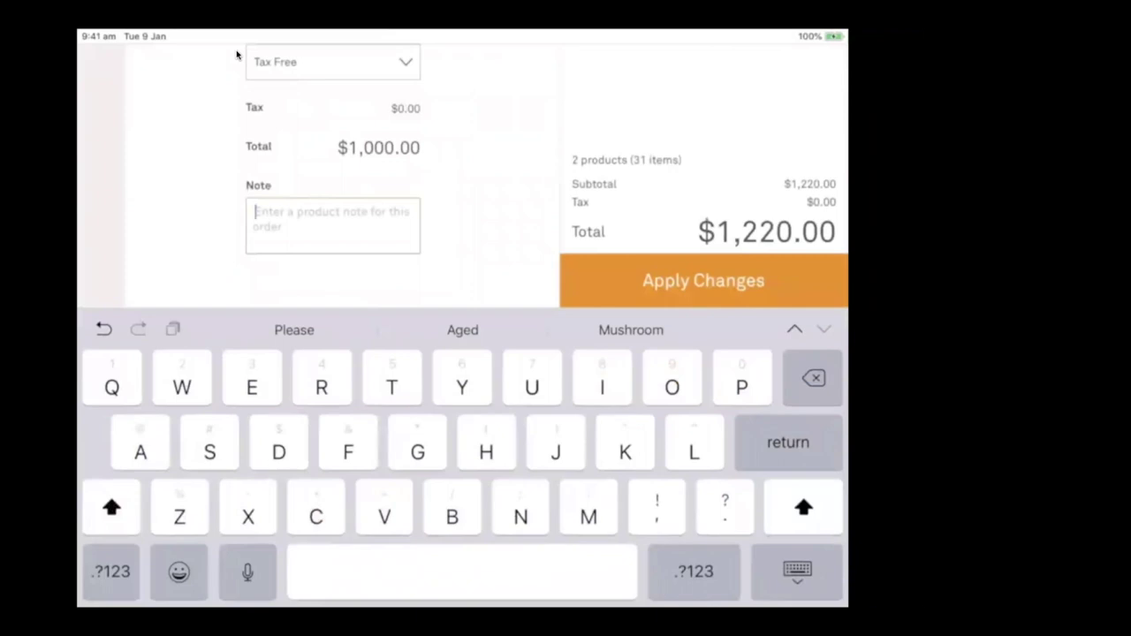
text(Did )
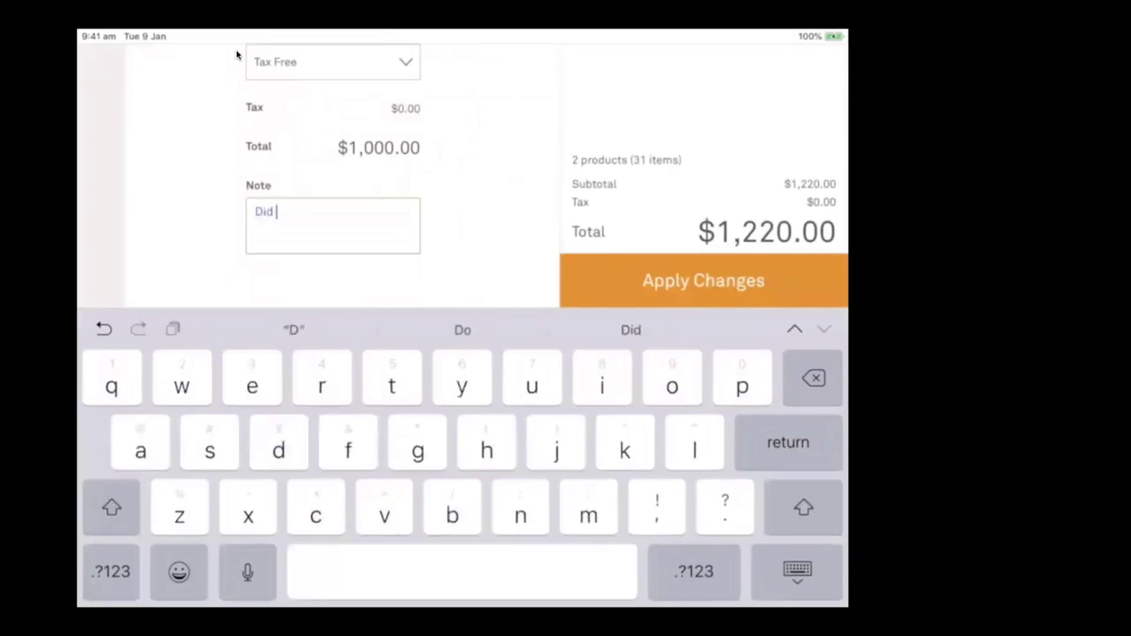
text(no)
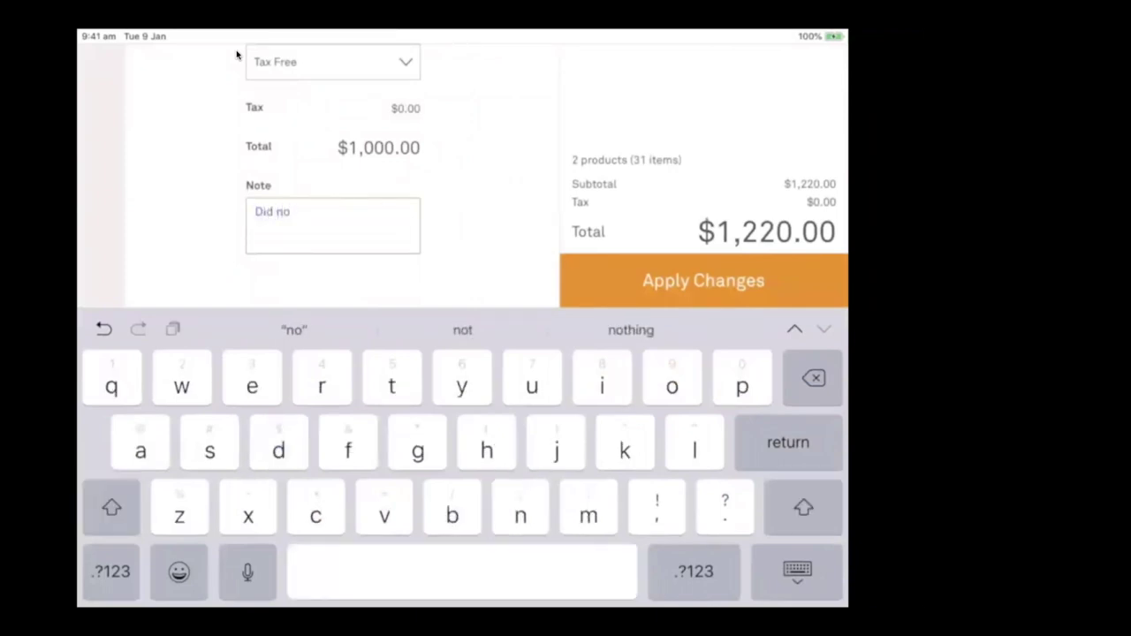
text(t ge)
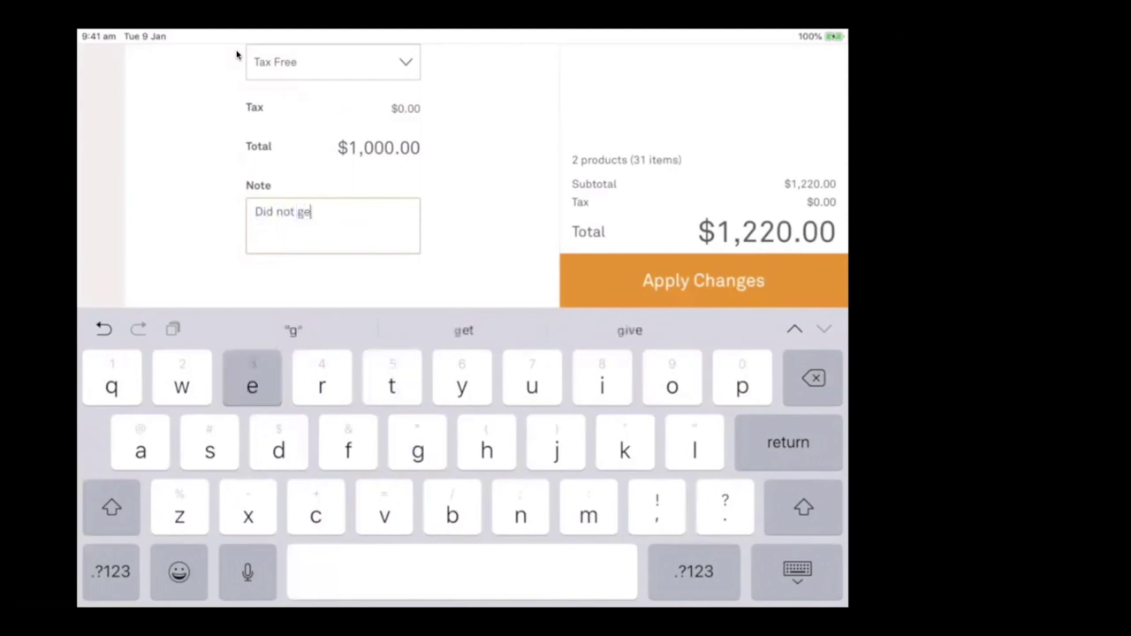
text(t the ful)
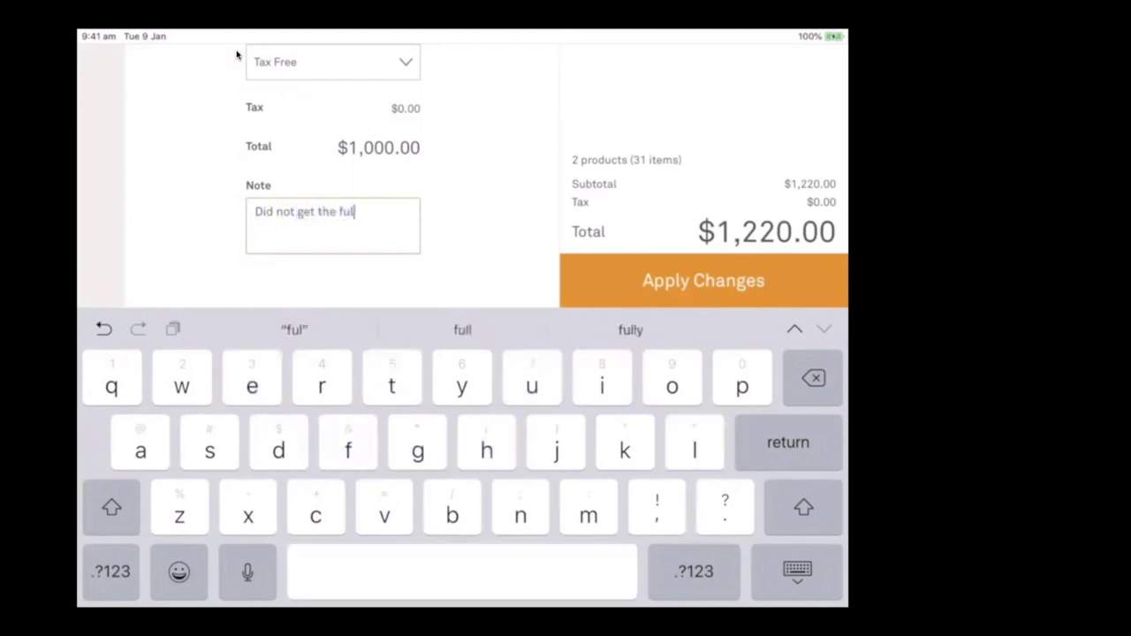
text(l order)
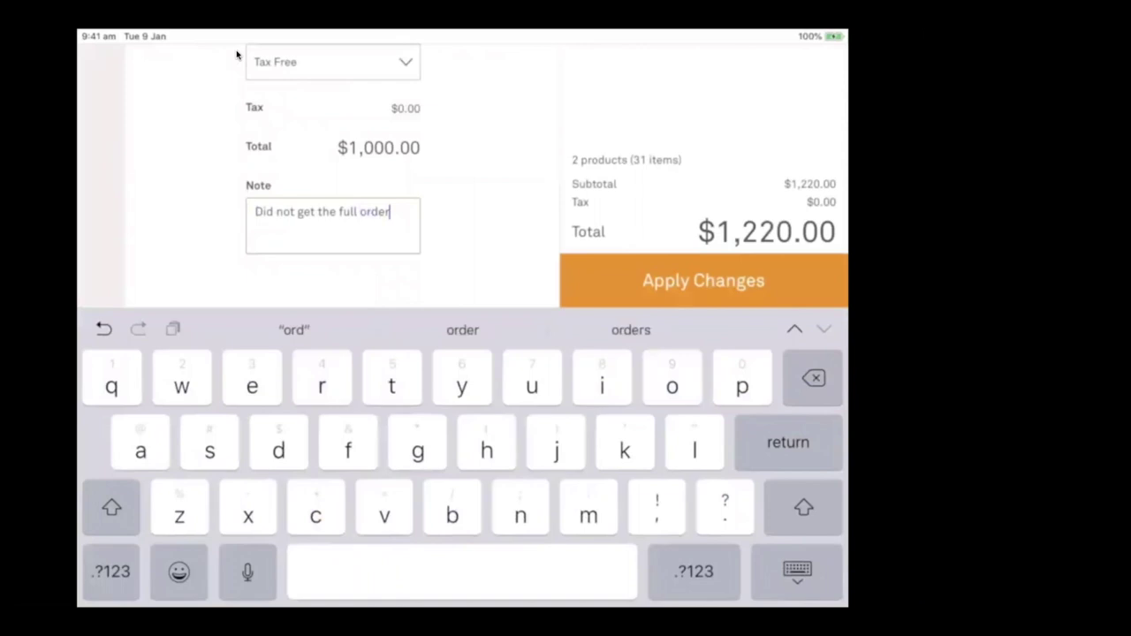
click(703, 280)
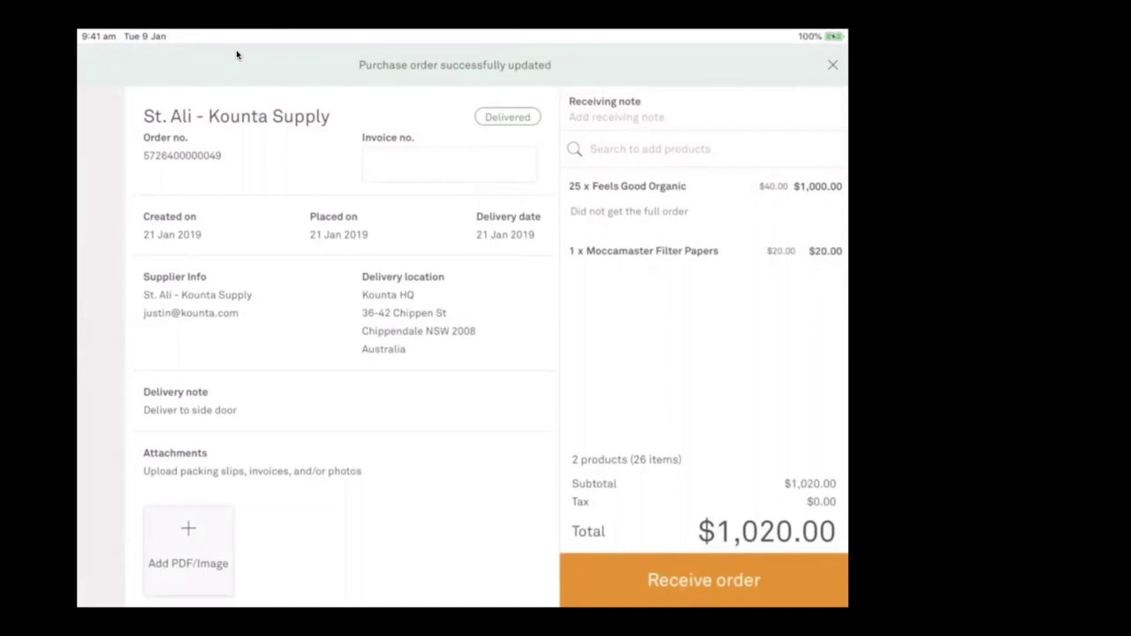
Search for Sterling and add it to the receiving order
click(607, 148)
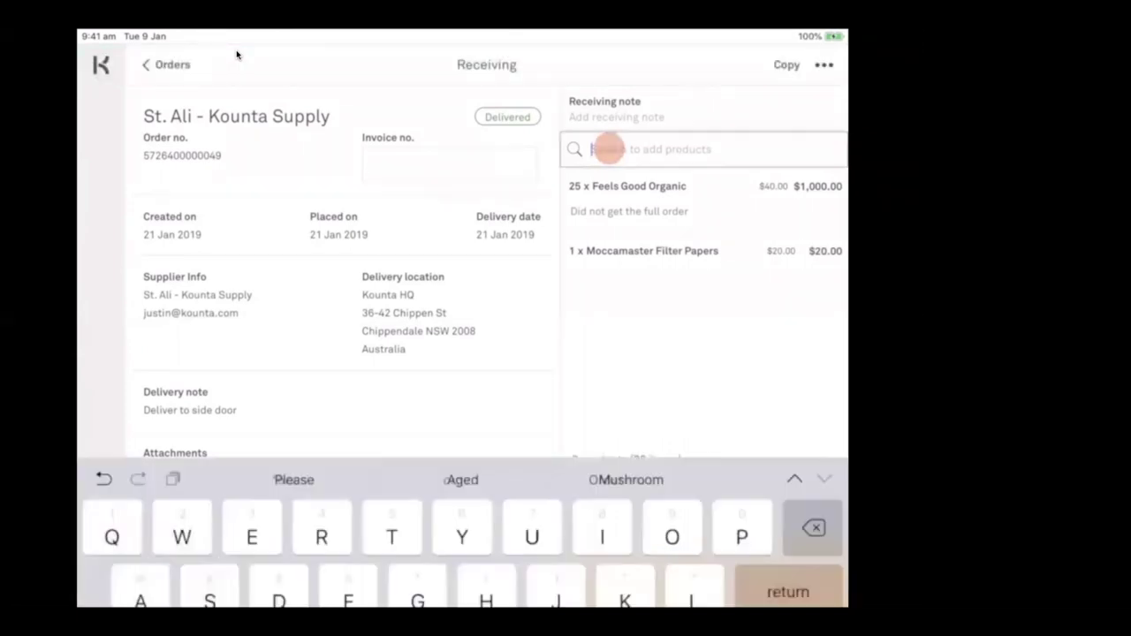
text(S)
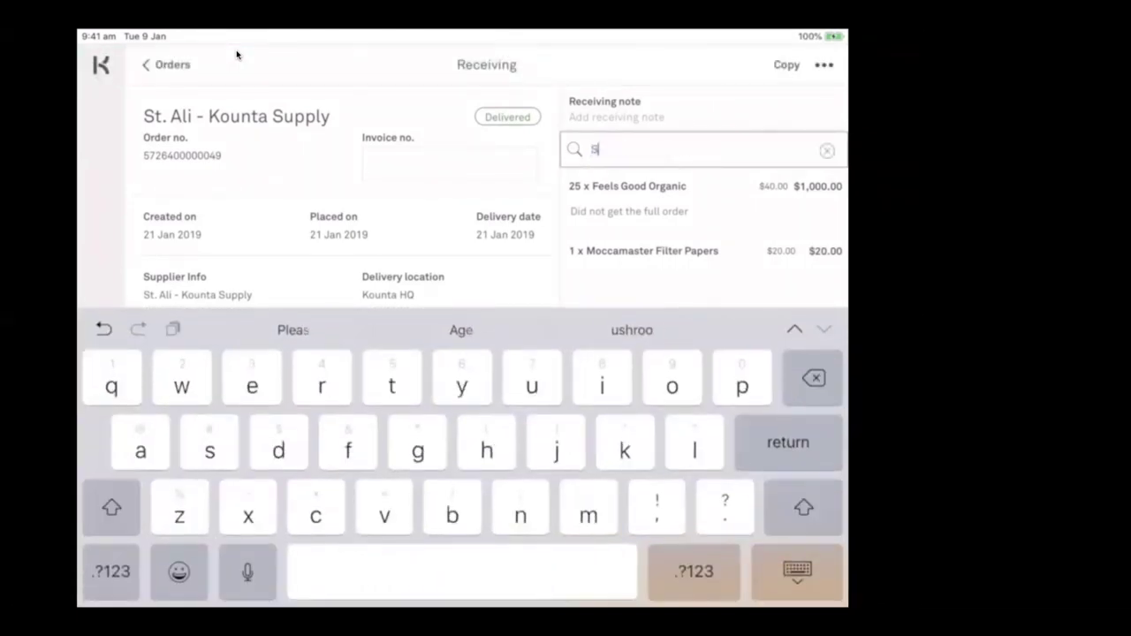
text(terl)
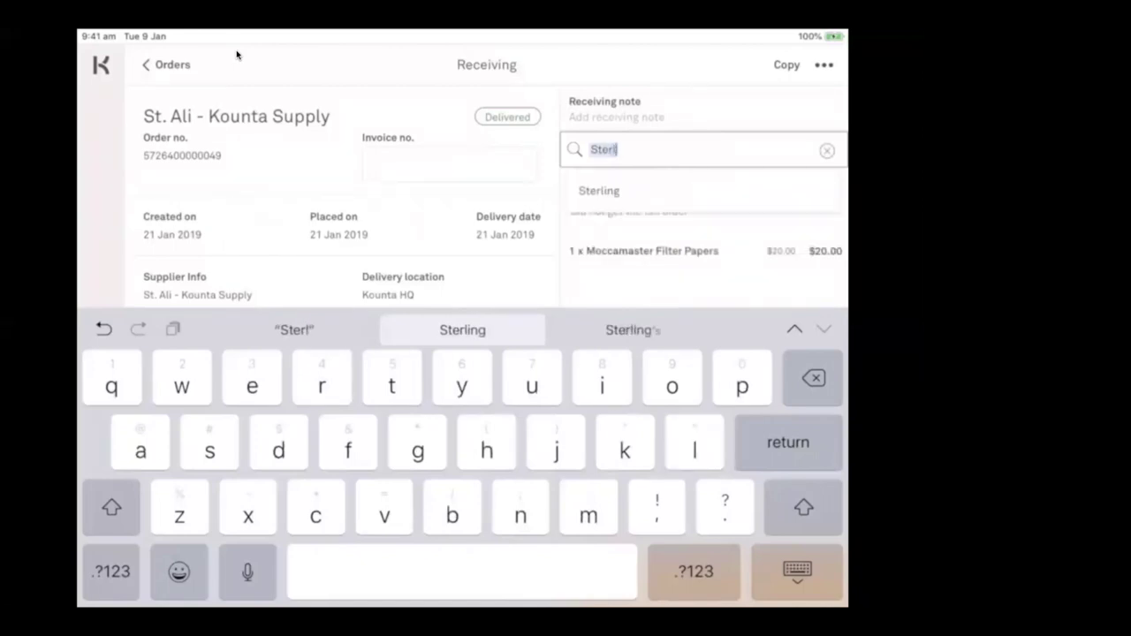
click(599, 191)
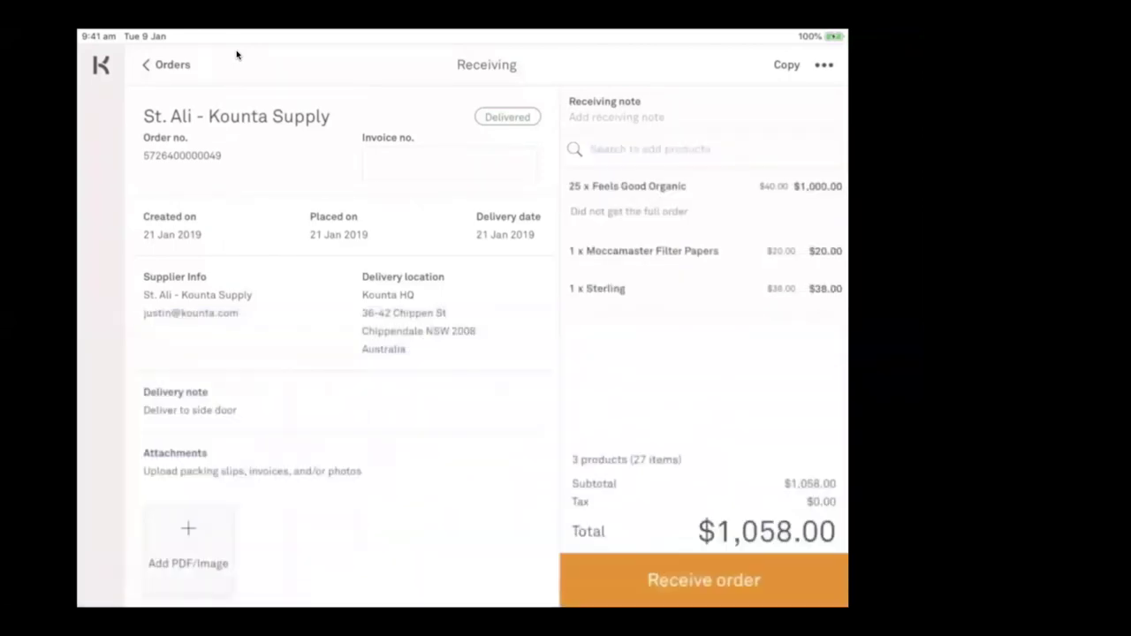
Set the Sterling line to 5 with the note 'Replacement coffee'
click(599, 288)
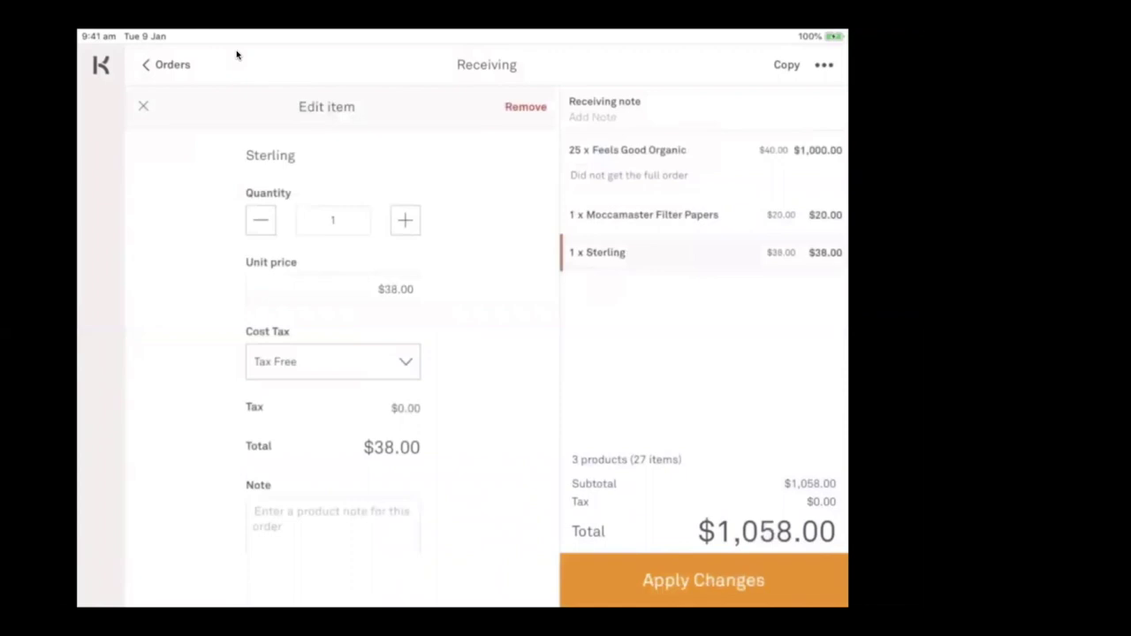
click(405, 220)
click(405, 220)
click(405, 220)
click(405, 220)
click(330, 518)
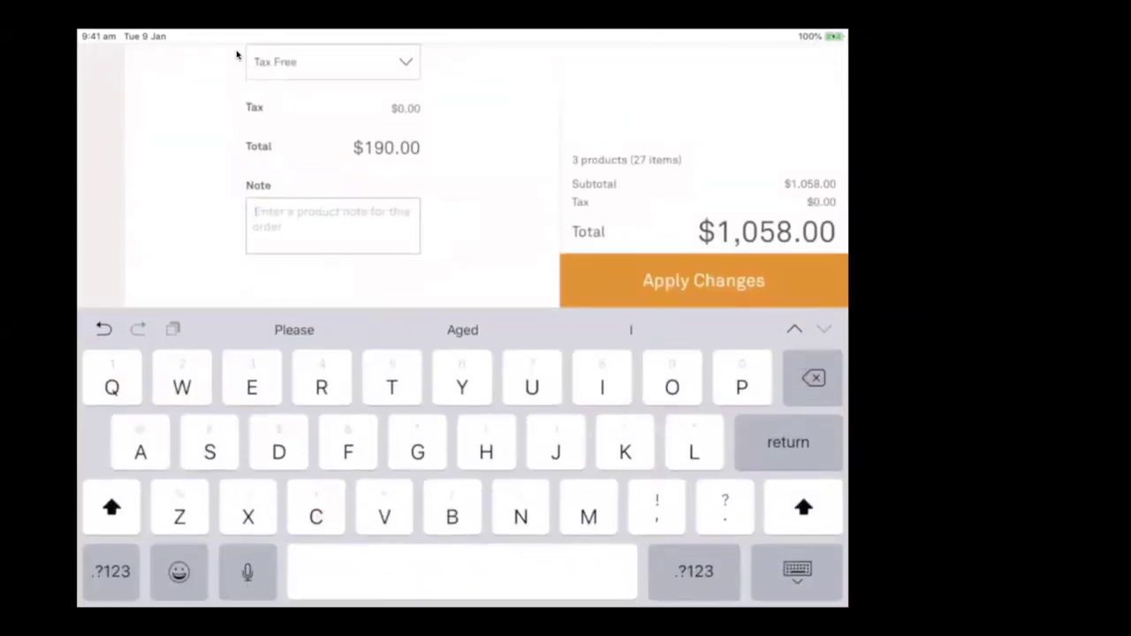
text(Repl)
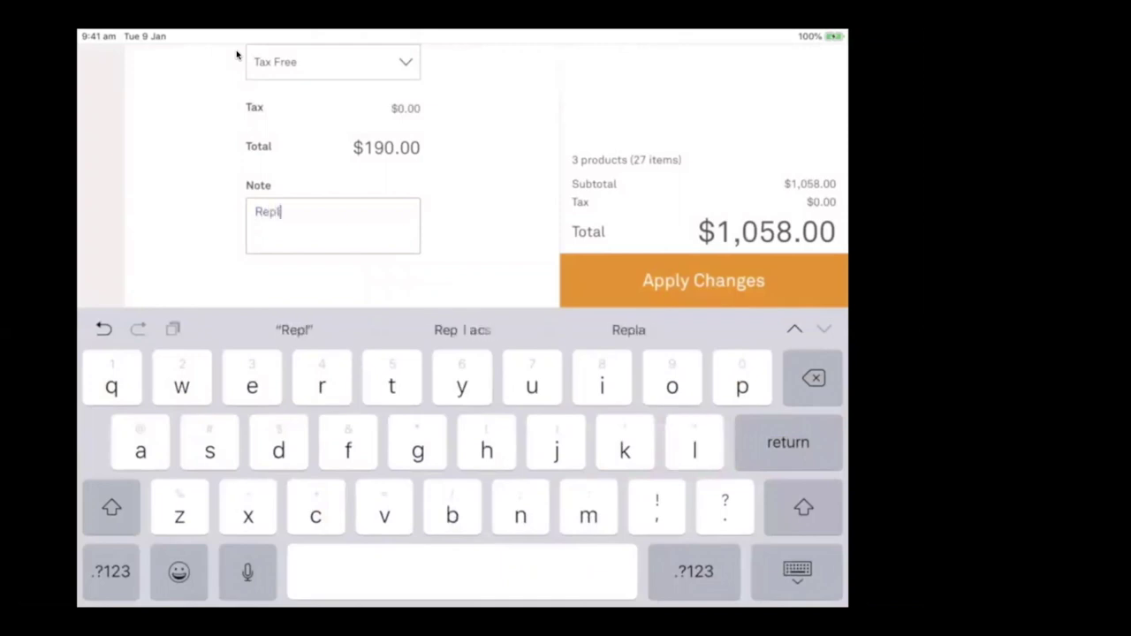
text(acement )
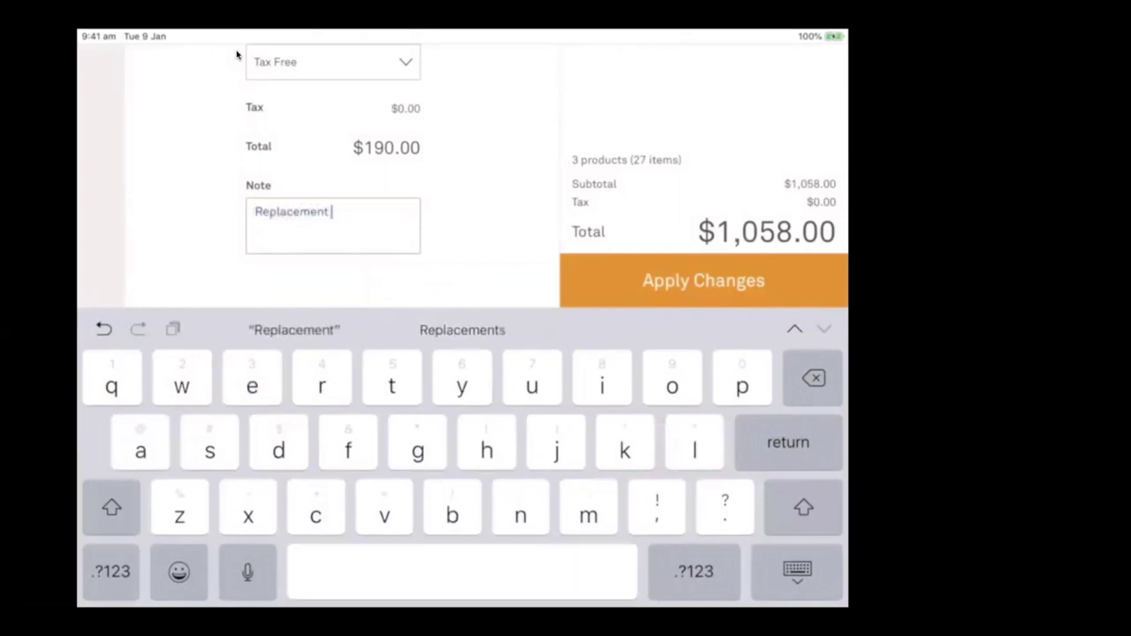
text(coffee)
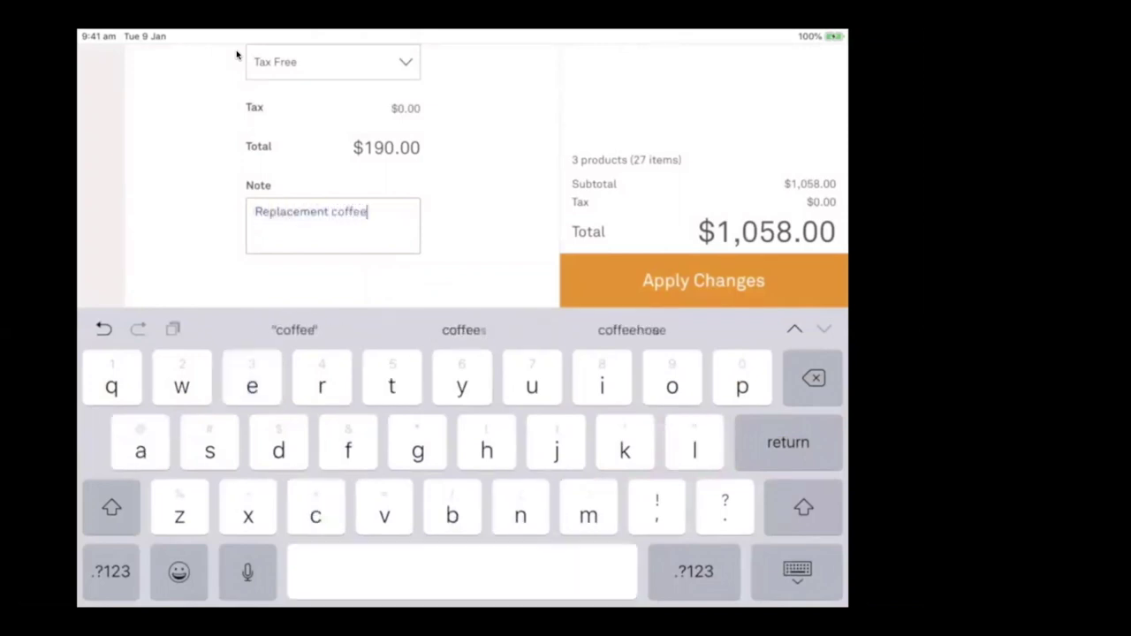
click(703, 280)
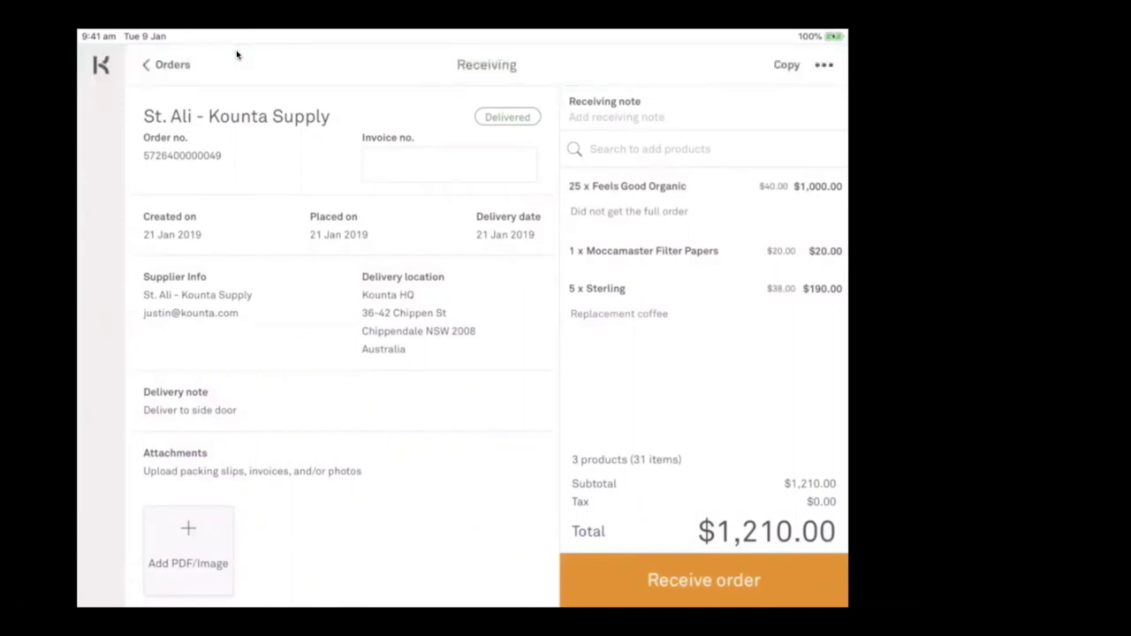
Record the supplier's invoice number and bring up the packing slip attachment options
click(394, 161)
text(1)
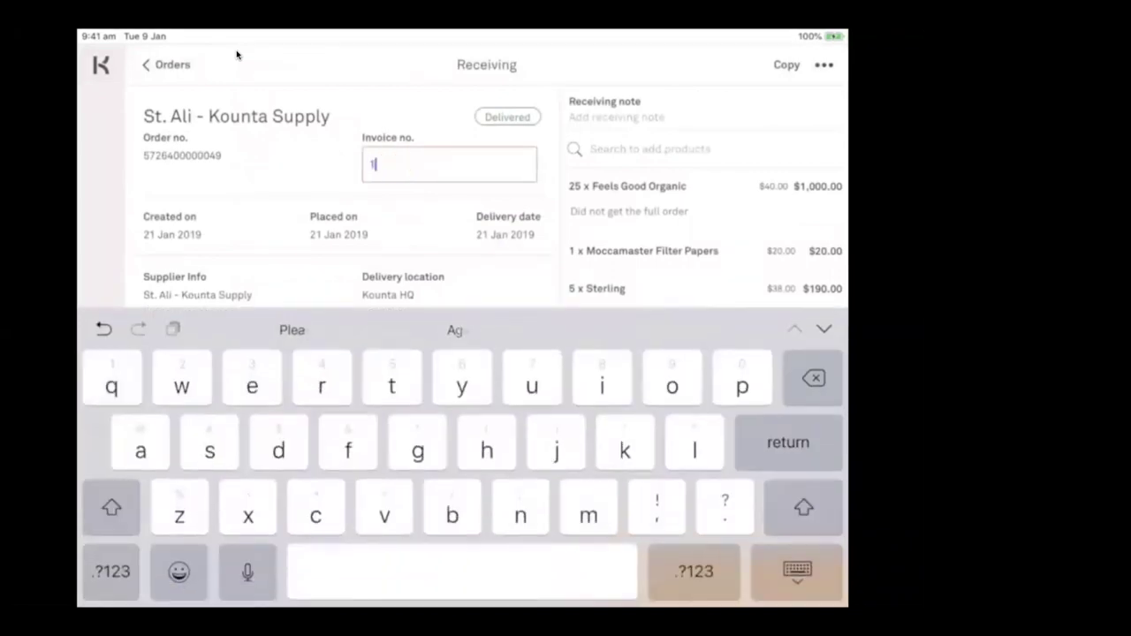
text(2345)
key(Return)
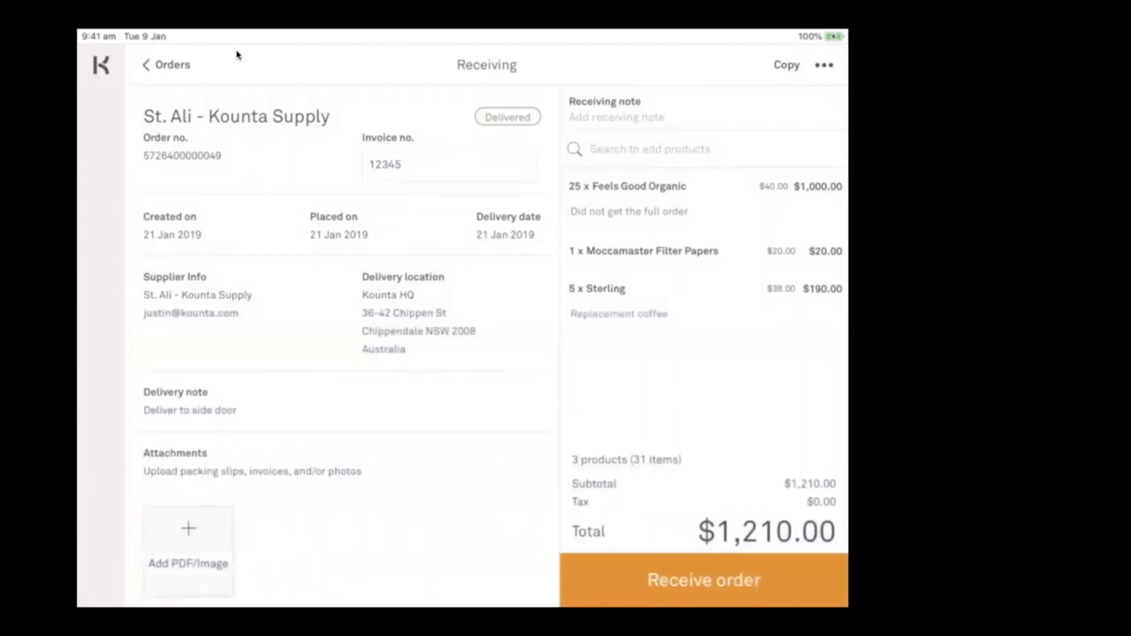
click(188, 535)
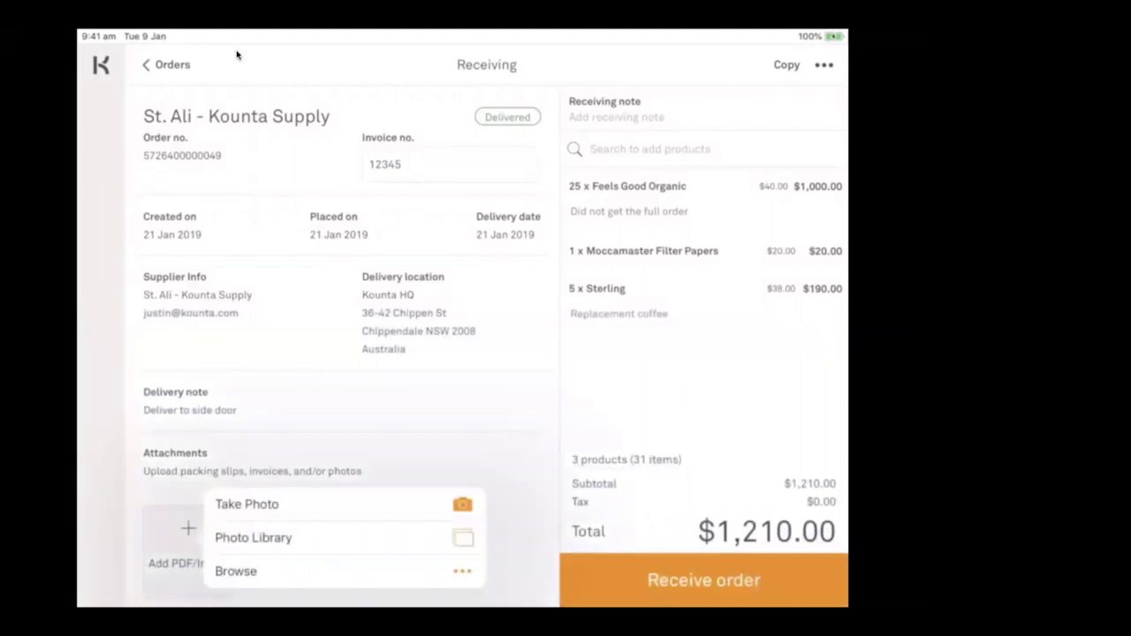
Take a photo to attach to the received St. Ali order
click(252, 503)
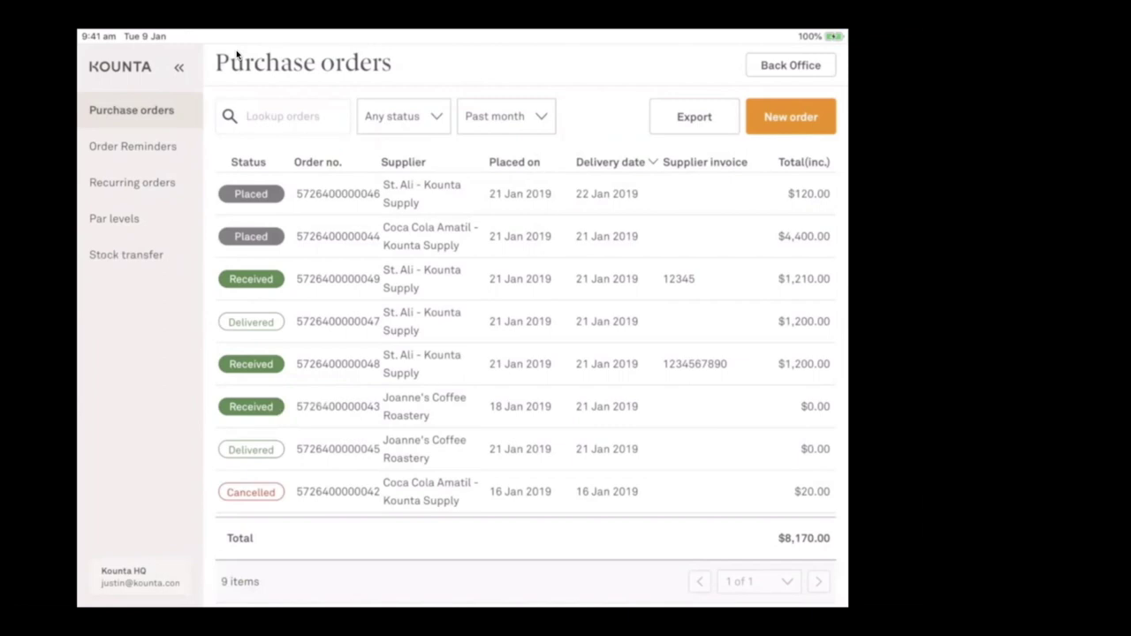
Start a new order reminder and name it 'Weekly cola order', fixing the mistyped word
click(156, 146)
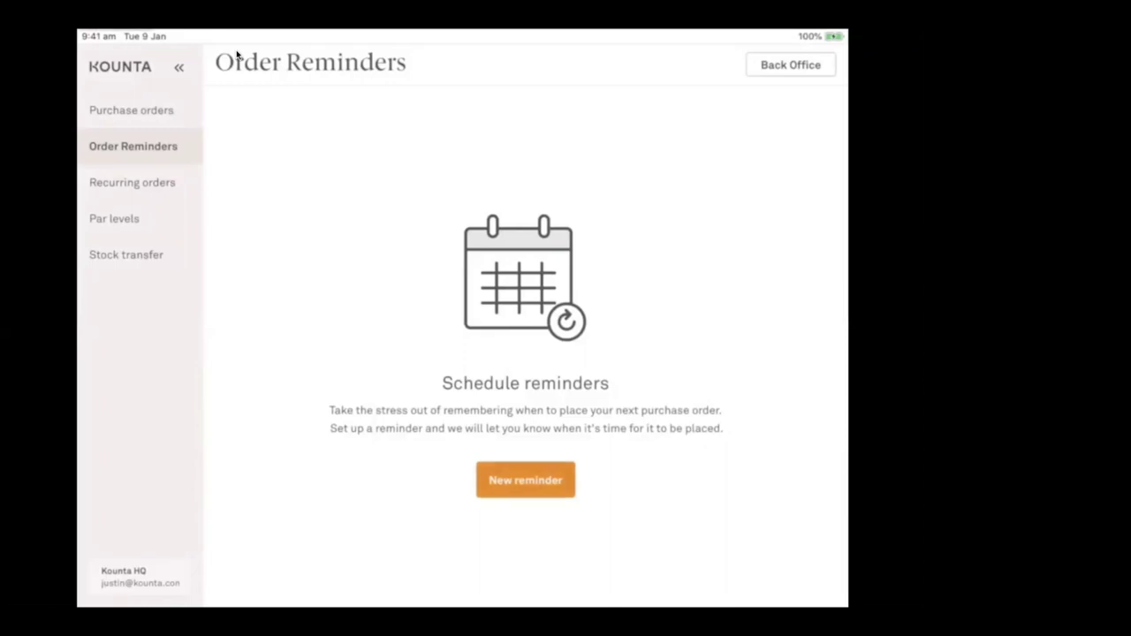
click(525, 480)
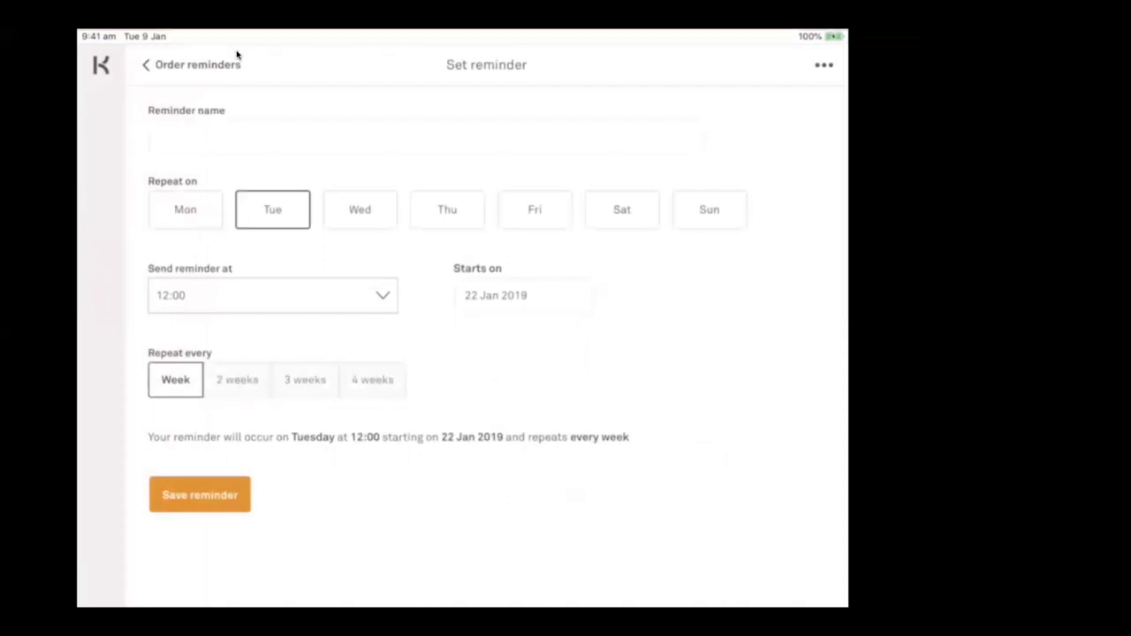
click(181, 137)
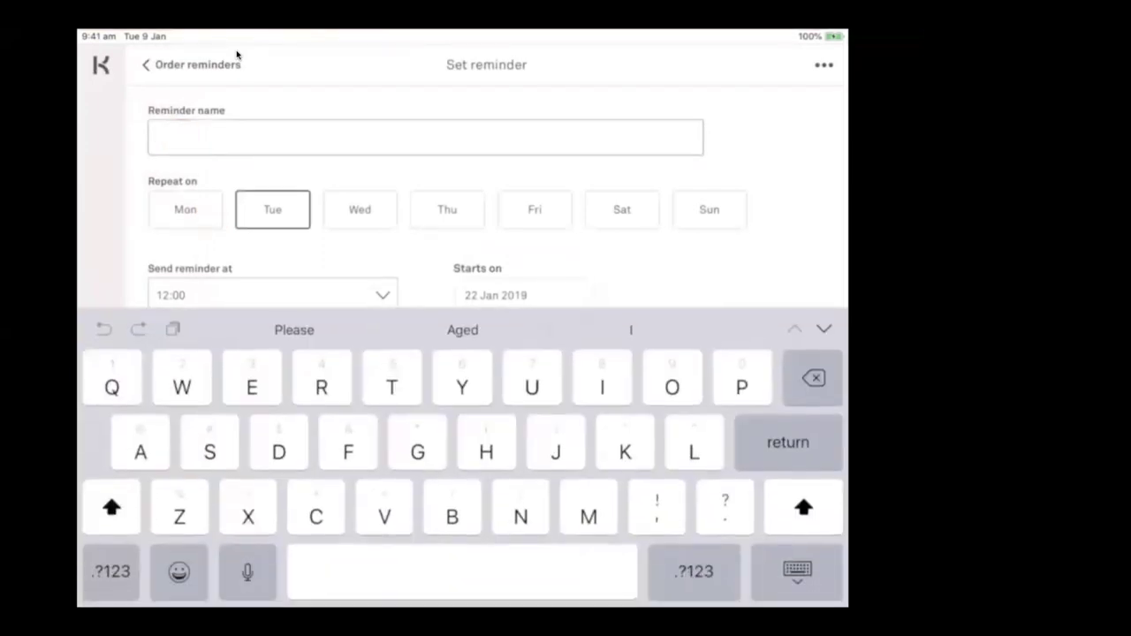
text(Wee)
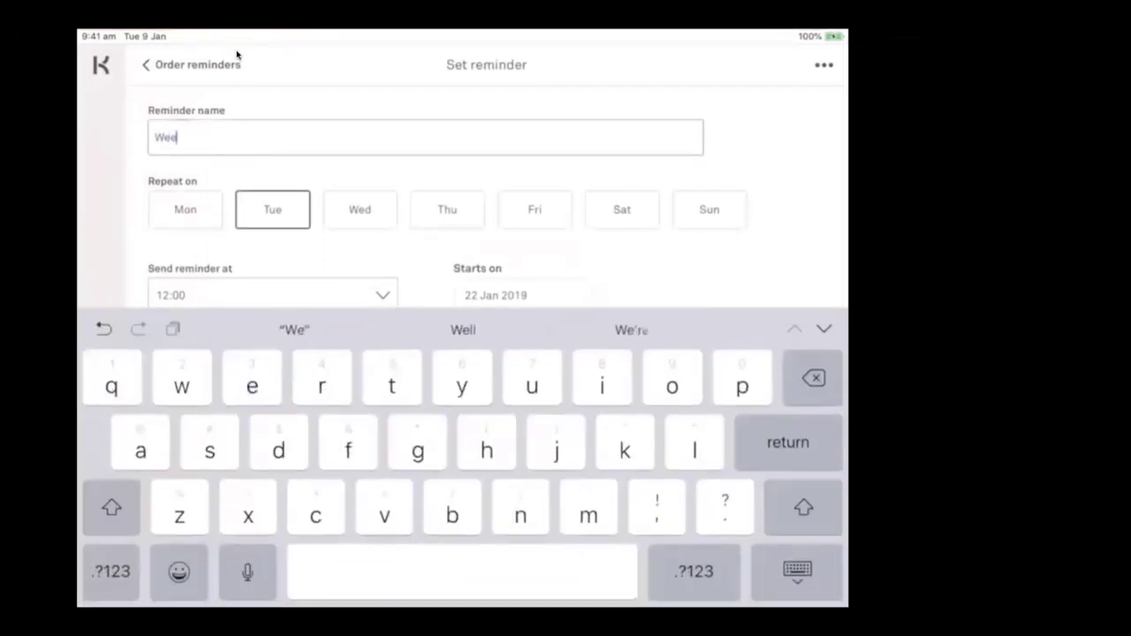
text(kly )
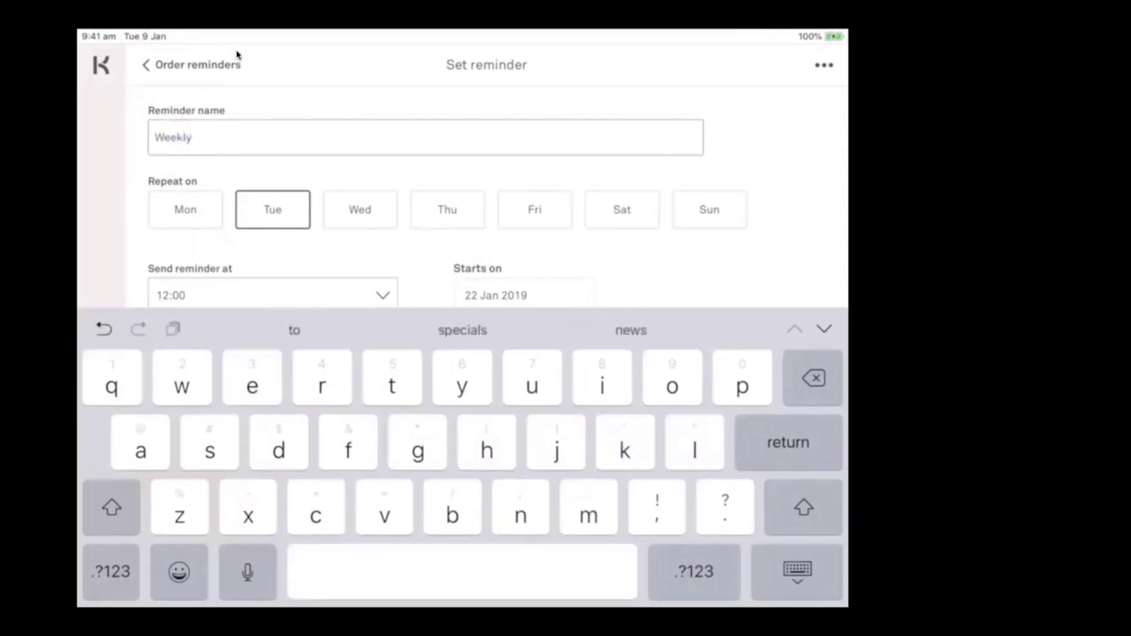
text(cola deli)
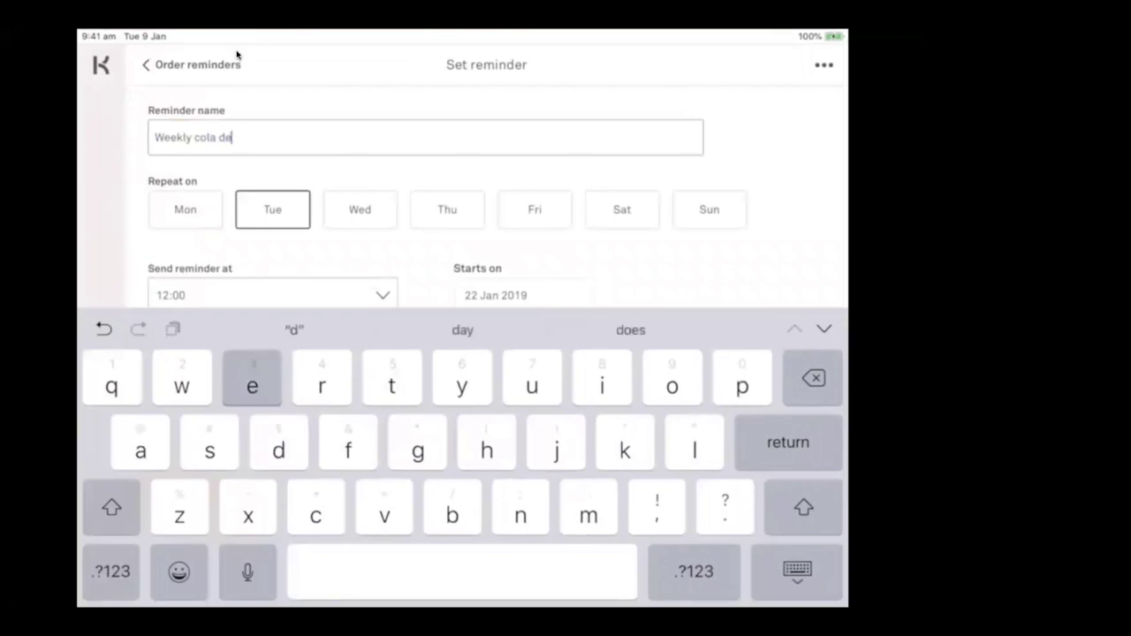
key(BackSpace)
key(BackSpace)
key(BackSpace)
key(BackSpace)
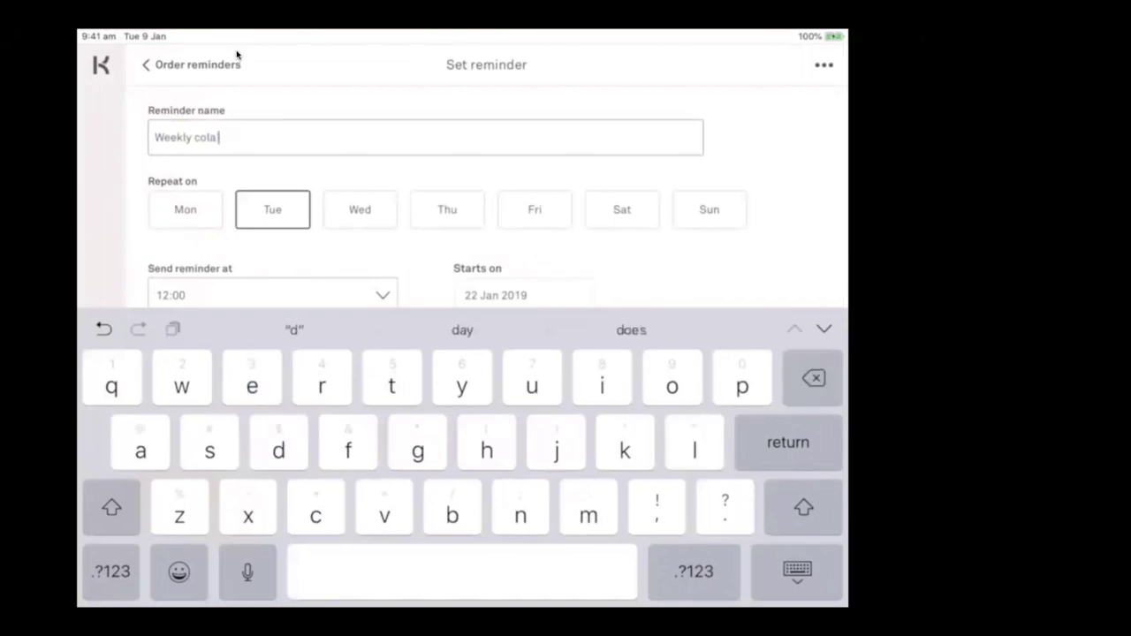
text(order)
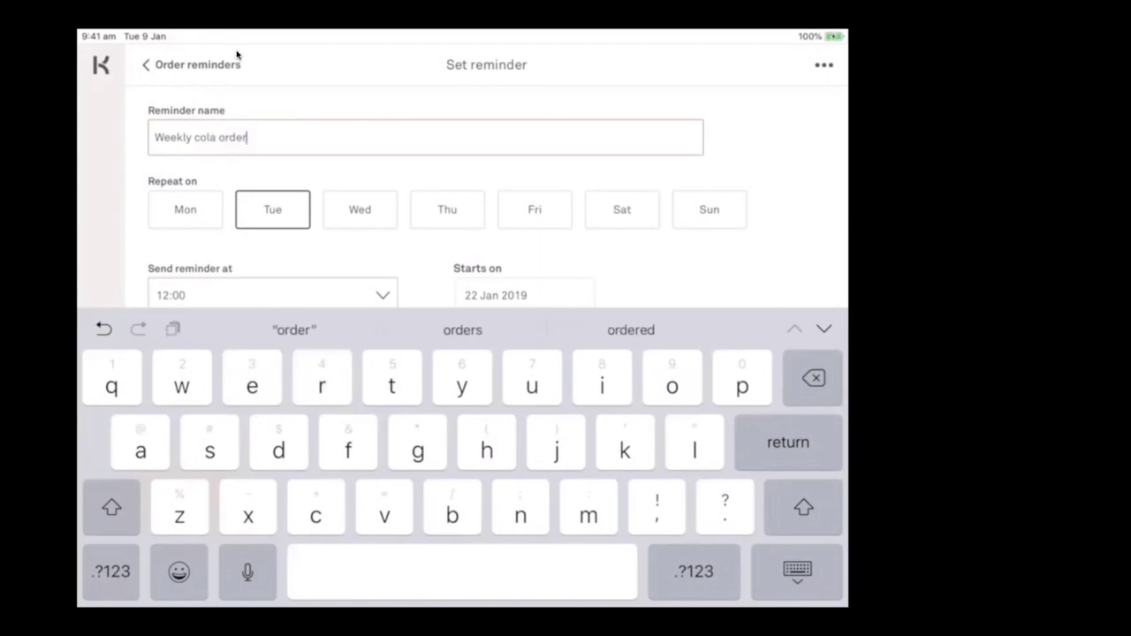
Make the reminder repeat on Thursday only, send at 15:00, and save it
click(447, 209)
click(272, 210)
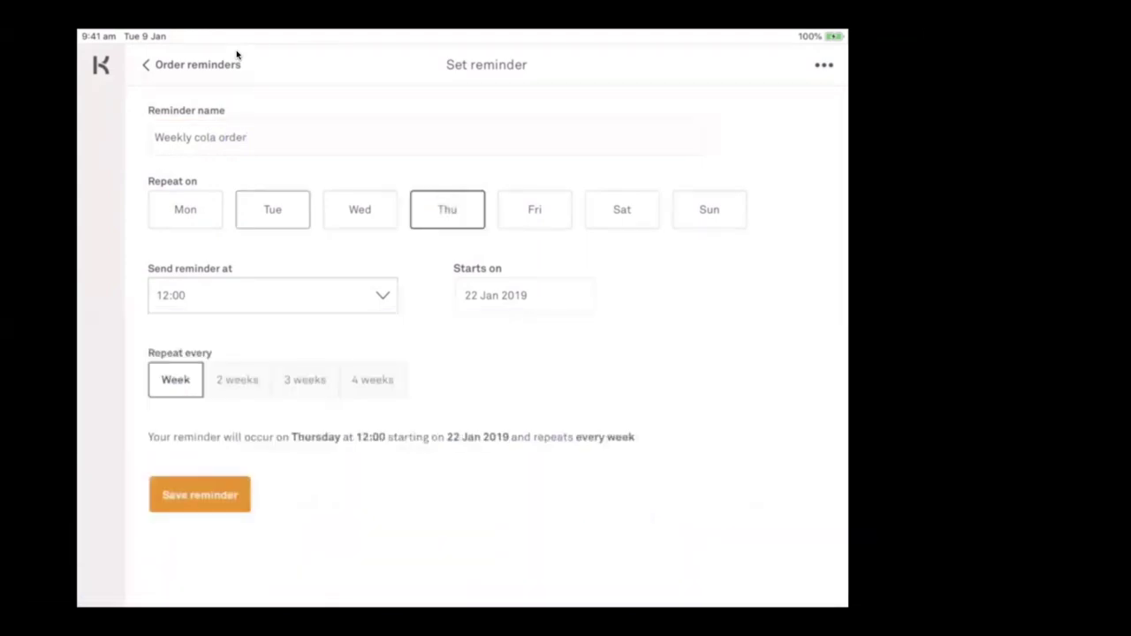
click(221, 294)
scroll(272, 460, down, 5)
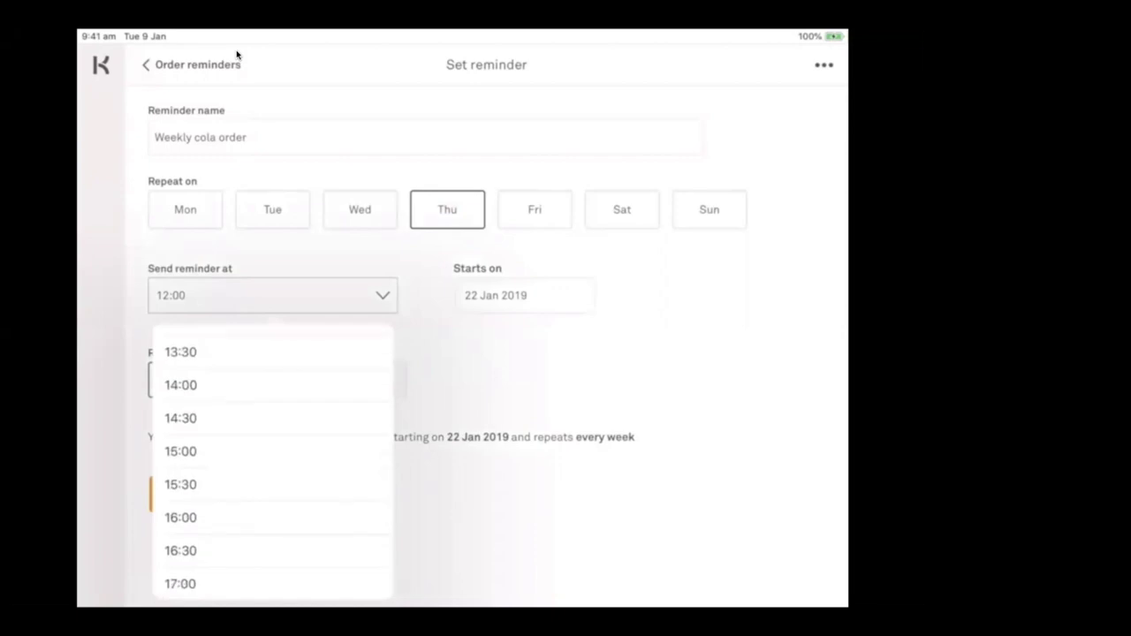
click(196, 451)
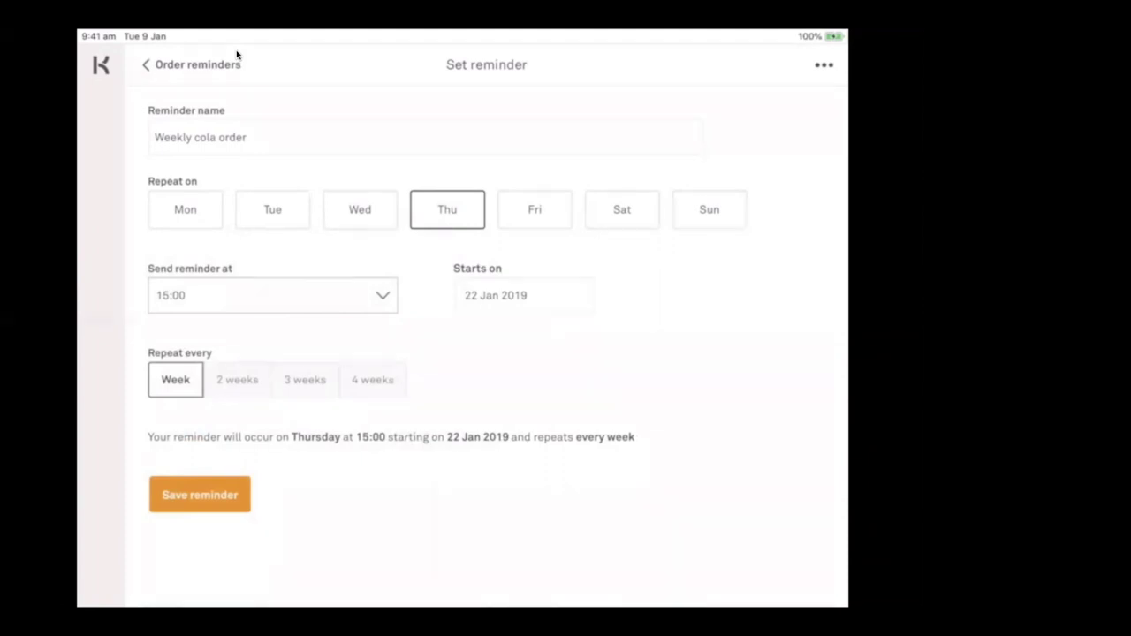
click(197, 488)
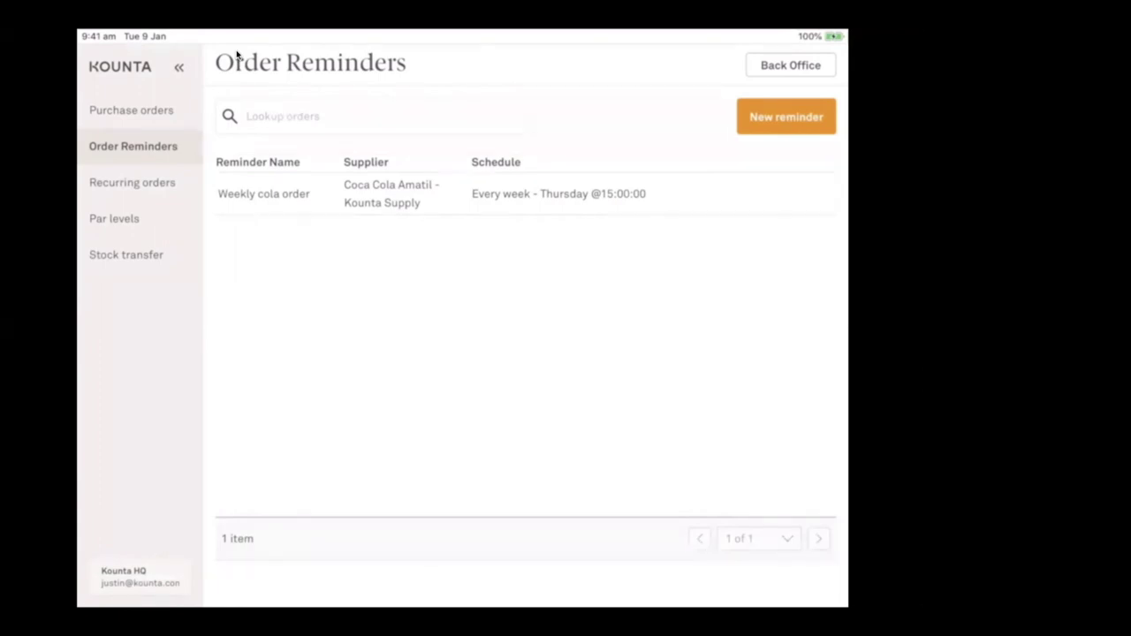
Start a new recurring order from St. Ali - Kounta Supply and show its Blend products
click(129, 182)
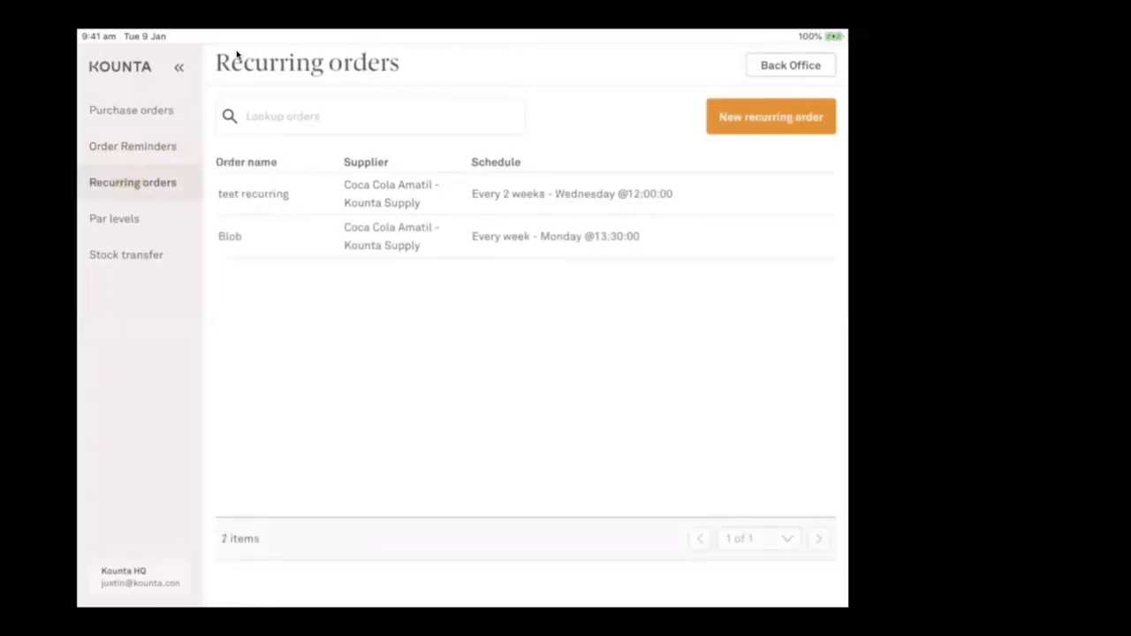
click(762, 118)
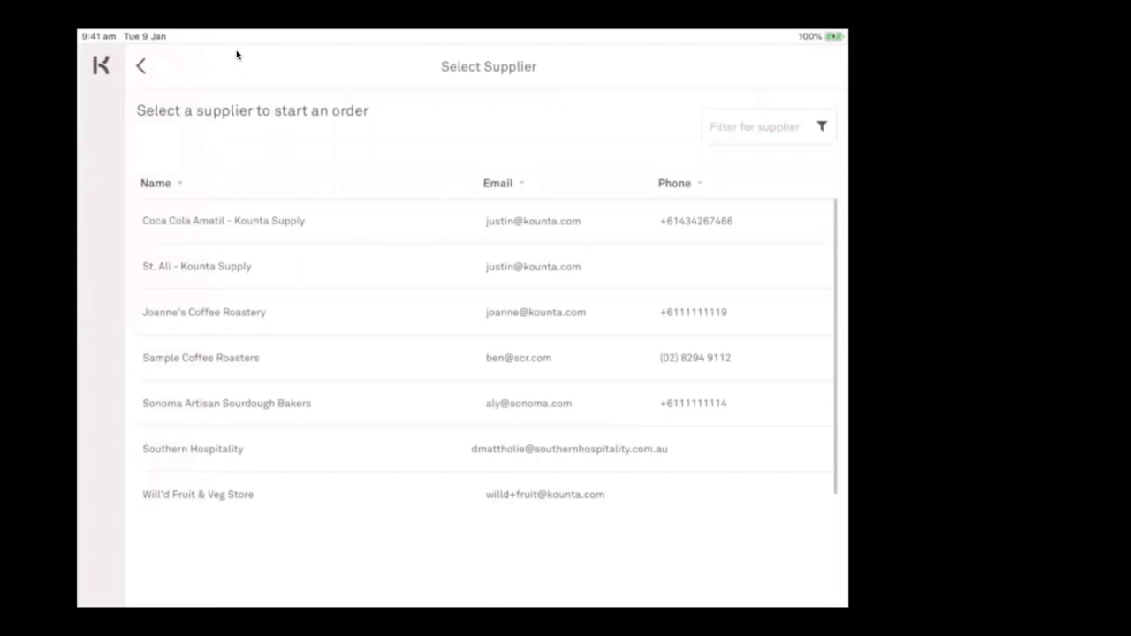
click(186, 266)
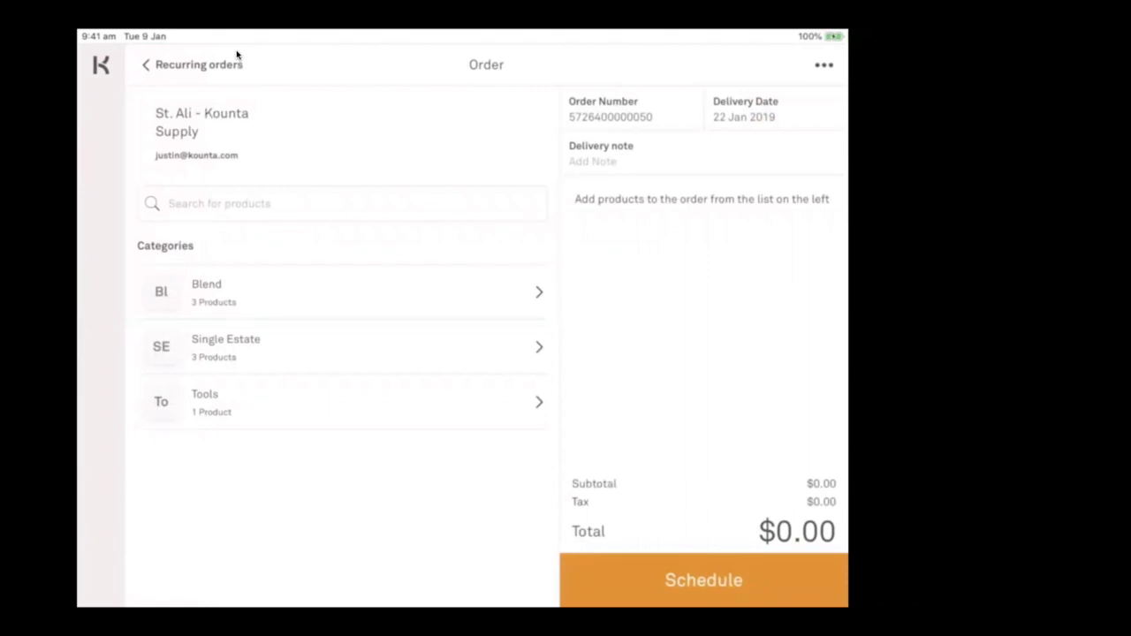
click(212, 293)
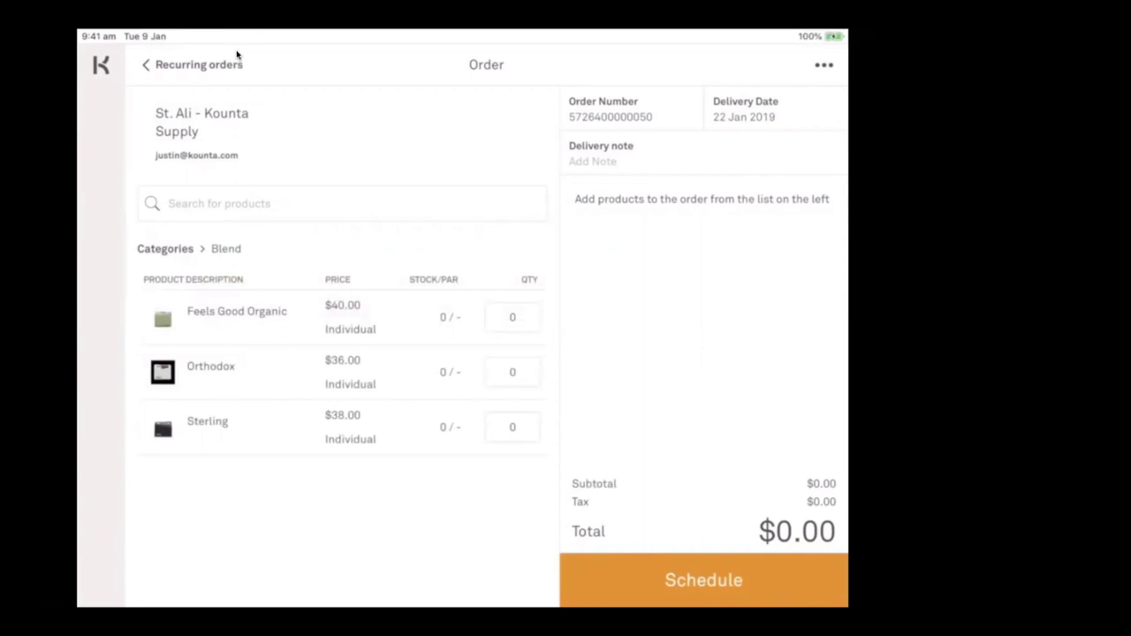
Add 30 Feels Good Organic to the recurring order
click(512, 317)
click(497, 434)
click(390, 498)
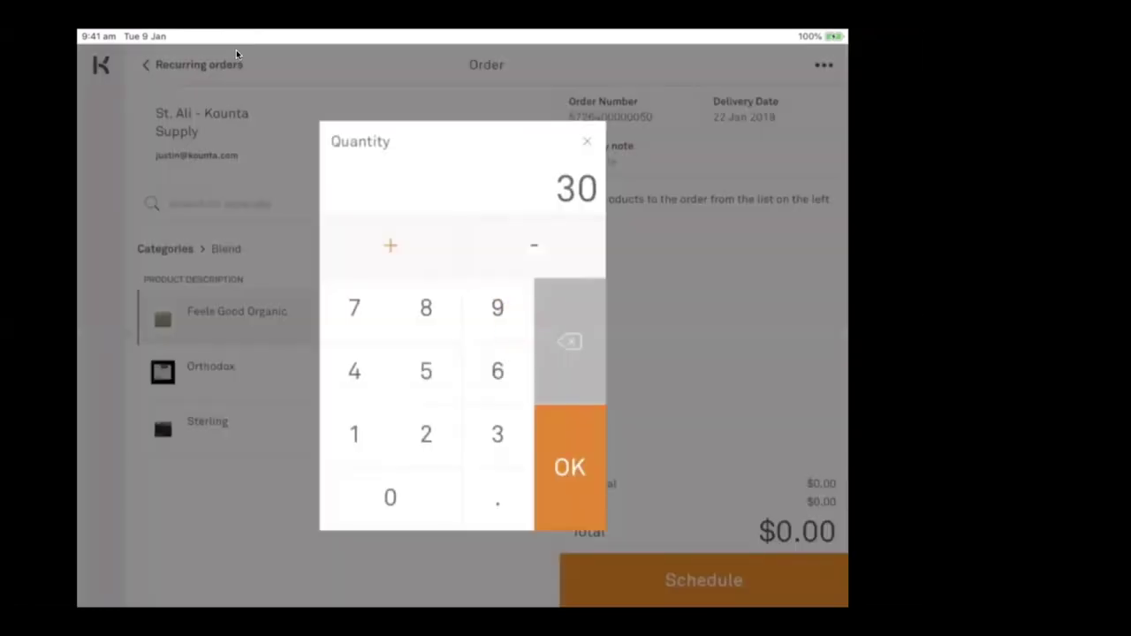
click(569, 467)
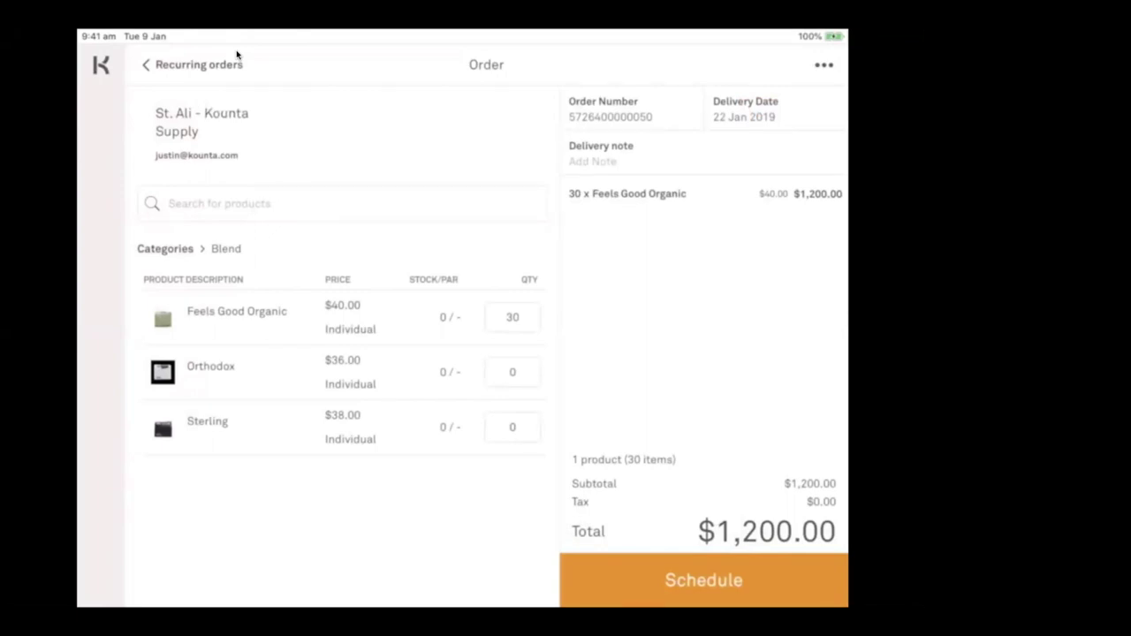
Schedule the recurring order as 'Weekly Coffee Order', sending Tuesdays at 19:00
click(695, 580)
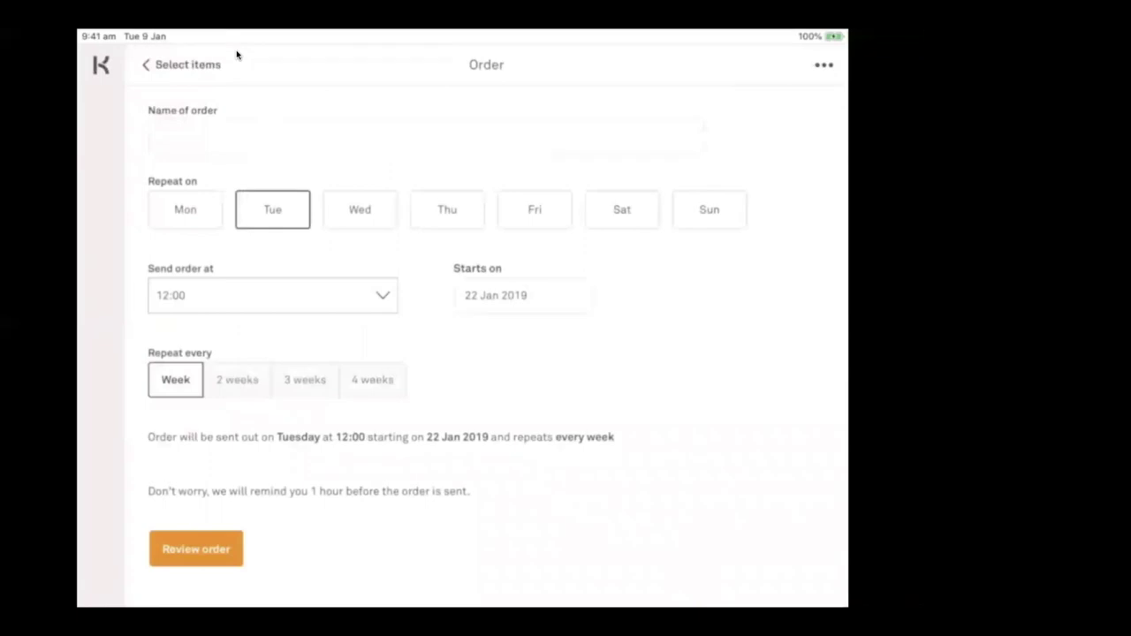
click(185, 139)
text(We)
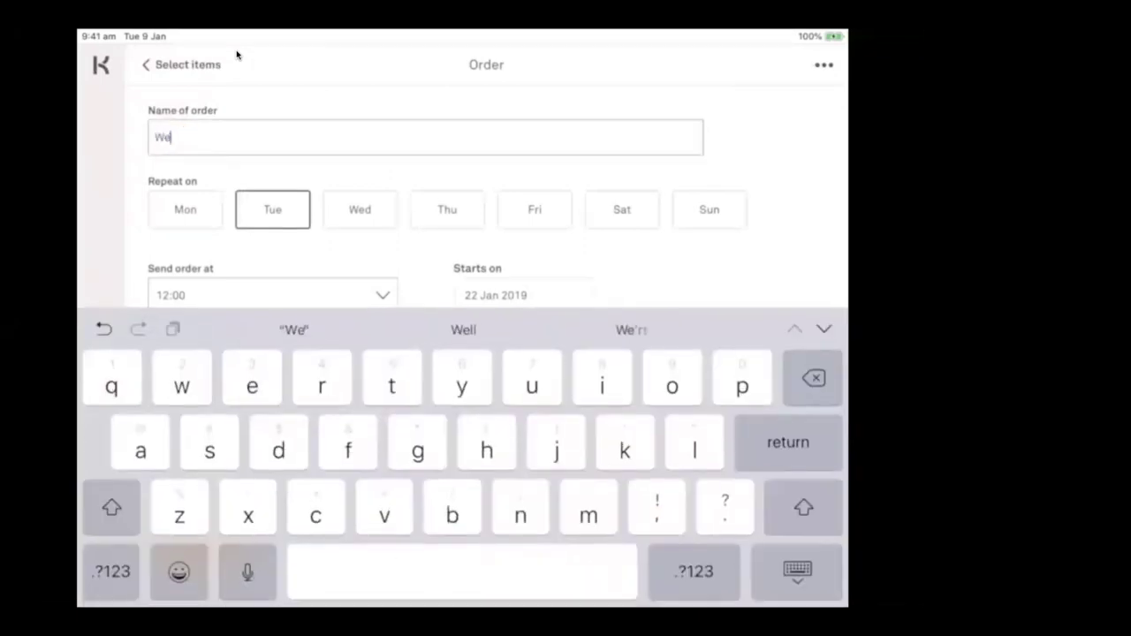
text(ekly )
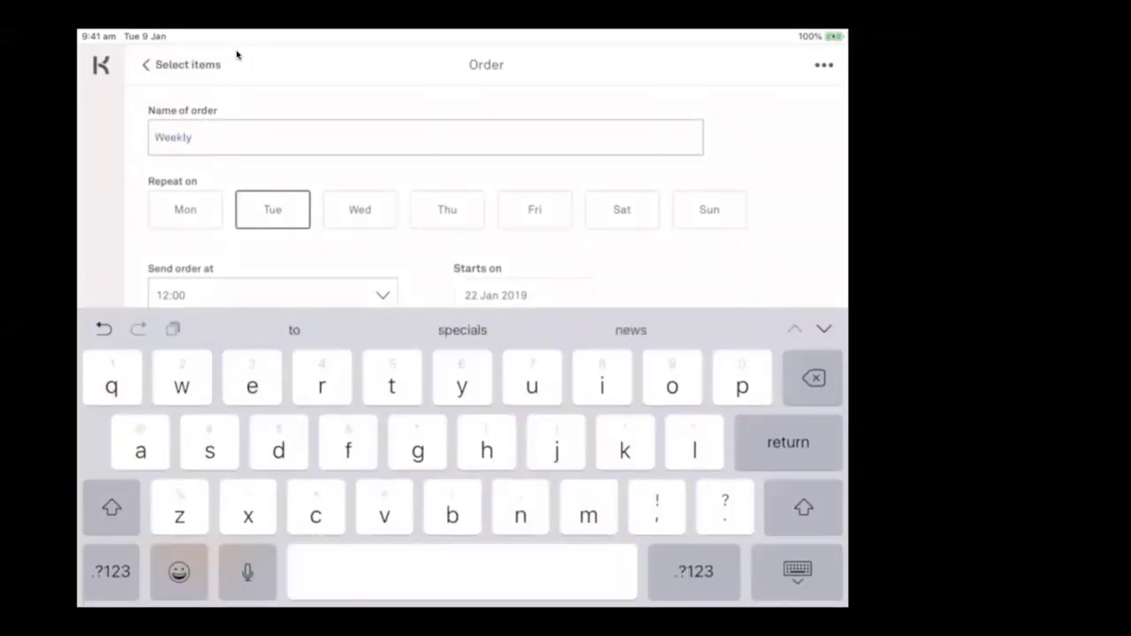
text(Coff)
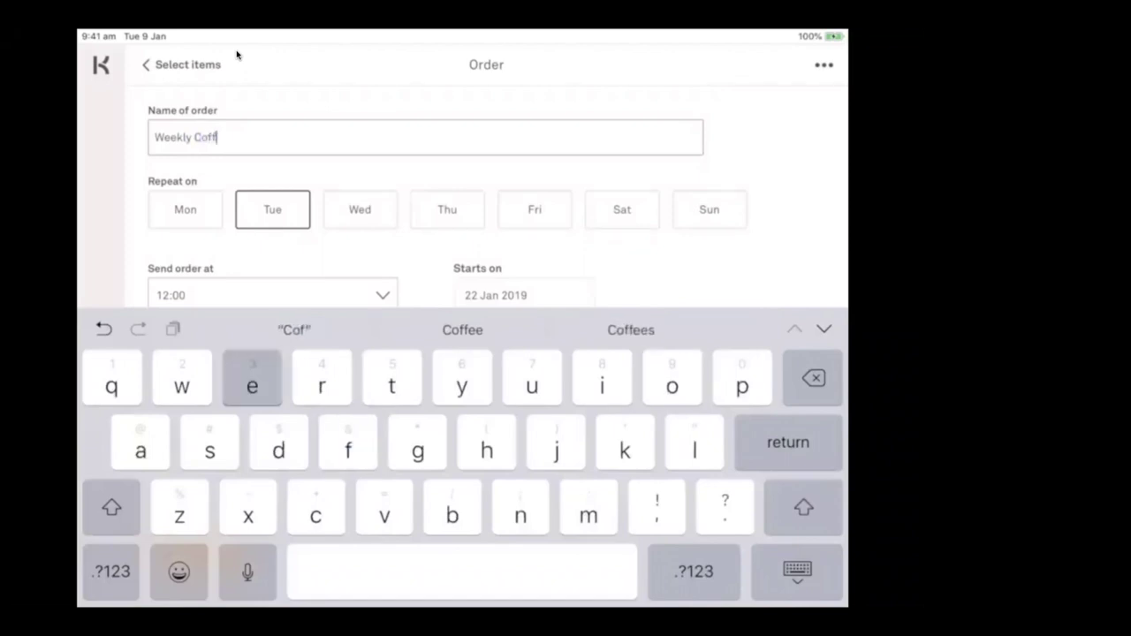
text(ee O)
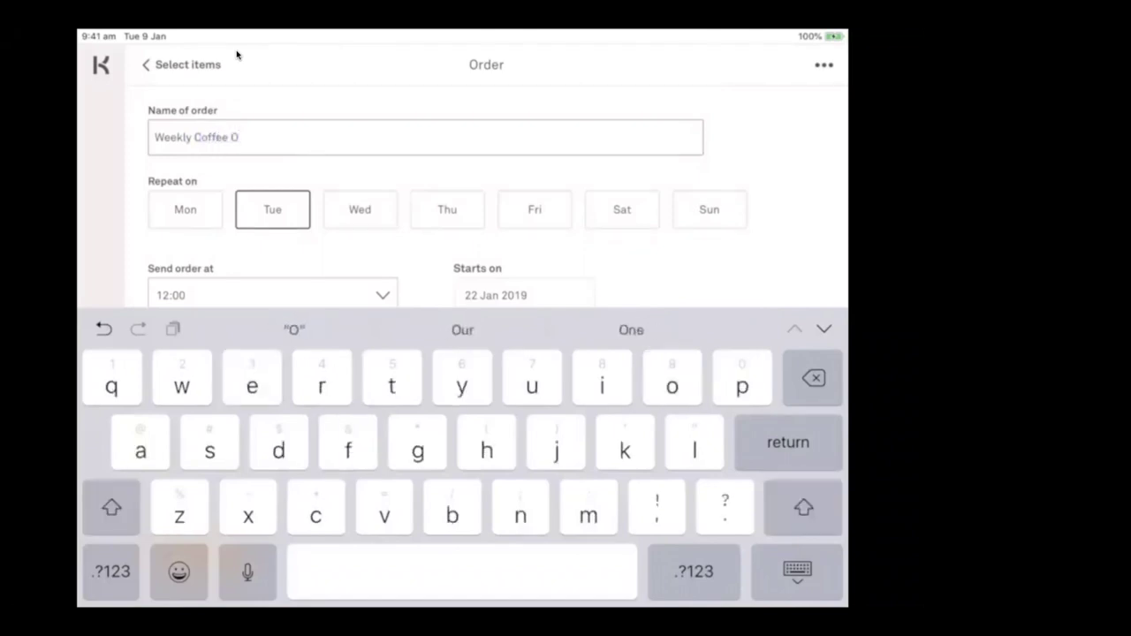
text(rder)
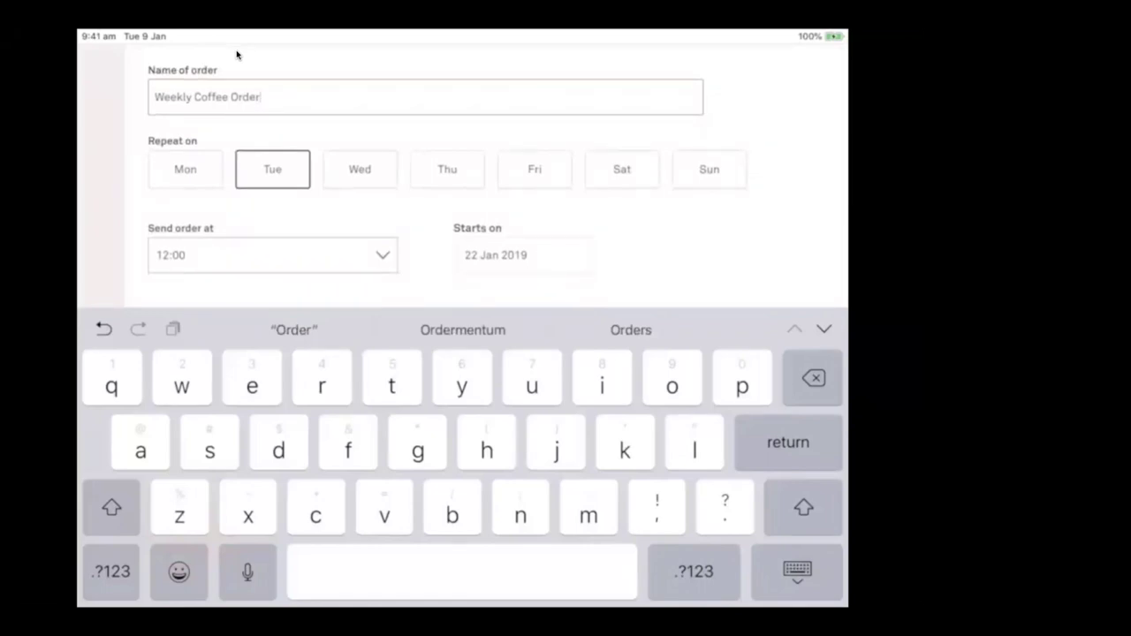
click(272, 169)
scroll(453, 177, down, 2)
click(187, 204)
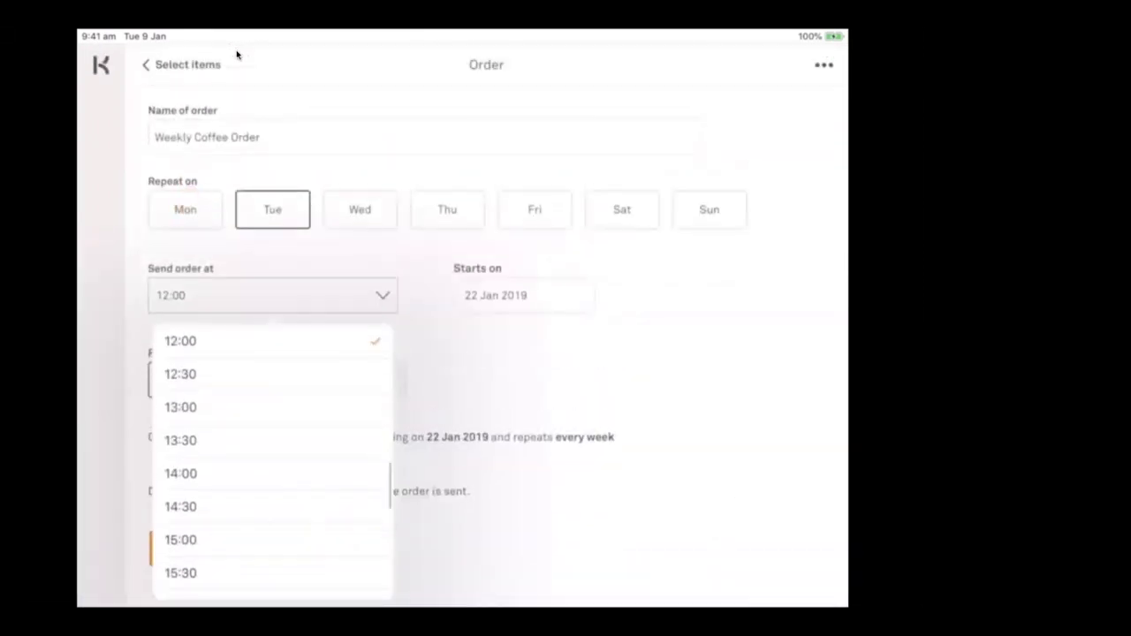
scroll(273, 459, down, 5)
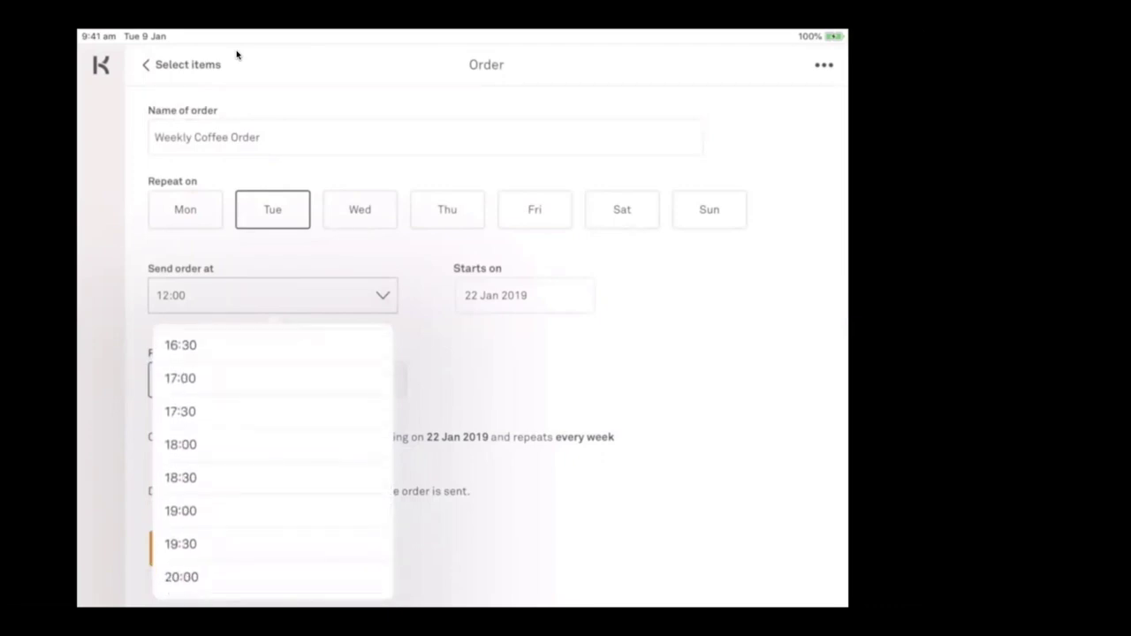
click(181, 511)
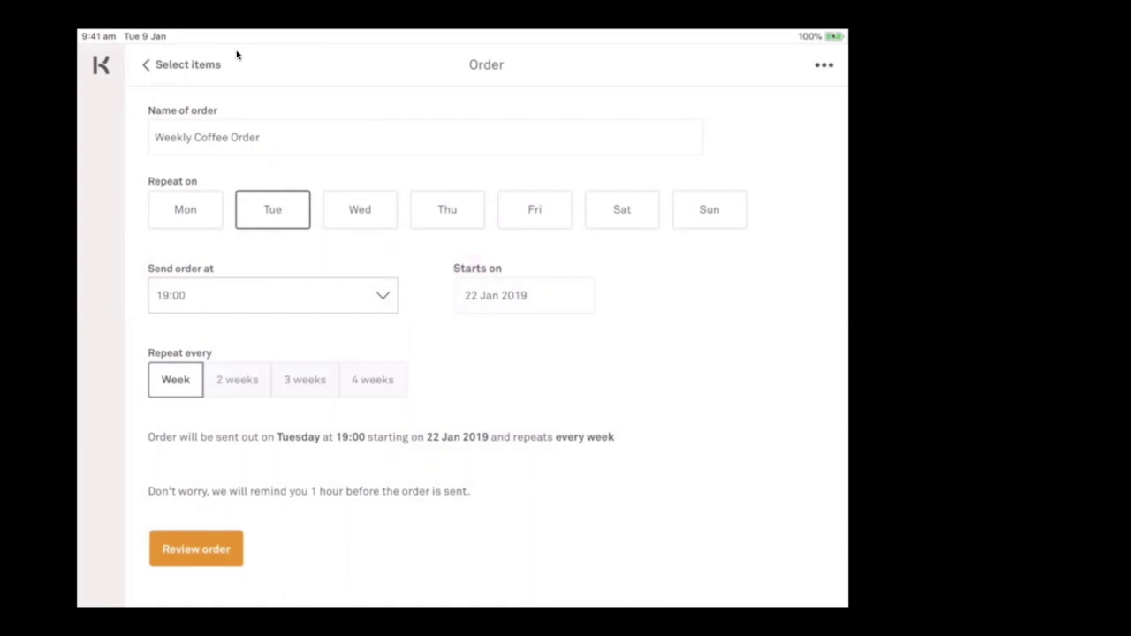
Review the Weekly Coffee Order summary and save the recurring order
click(190, 545)
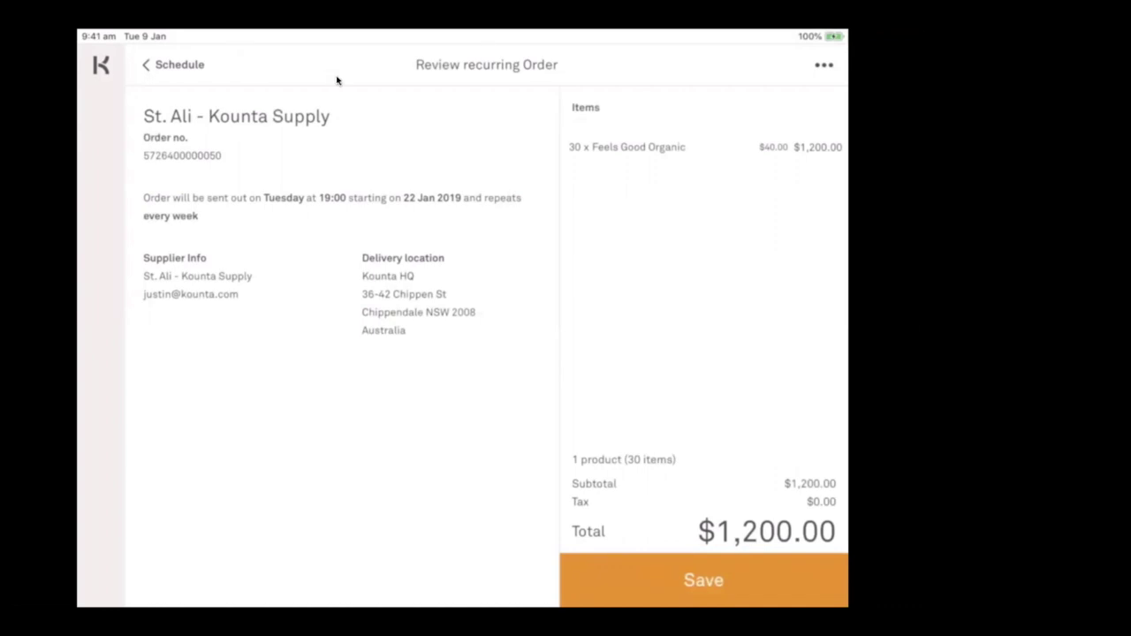
click(704, 578)
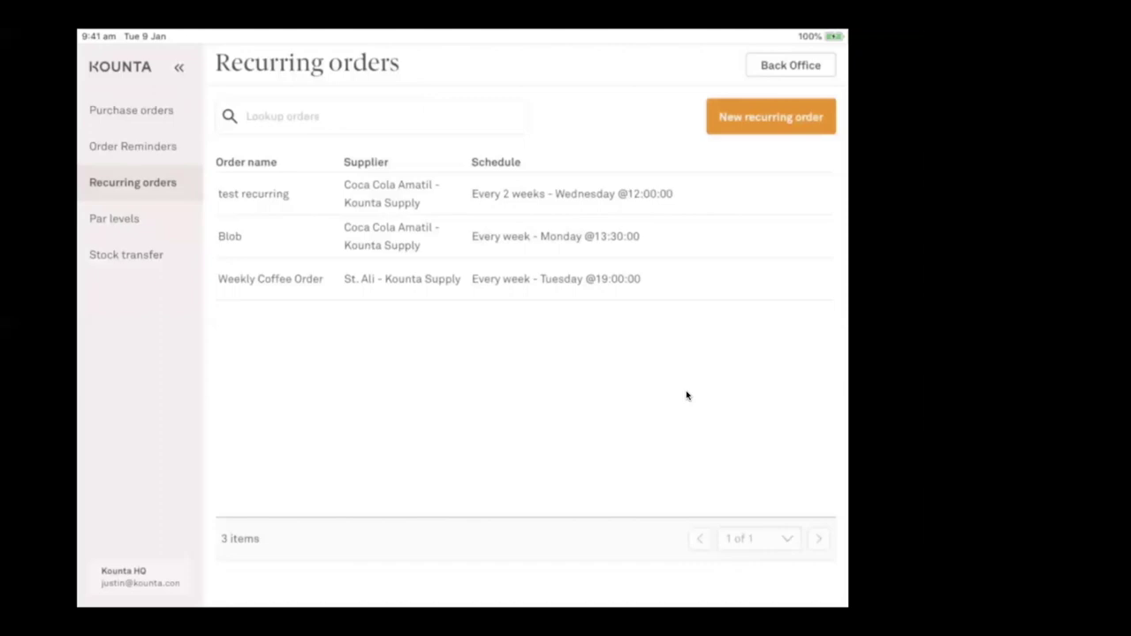
mouse_move(813, 360)
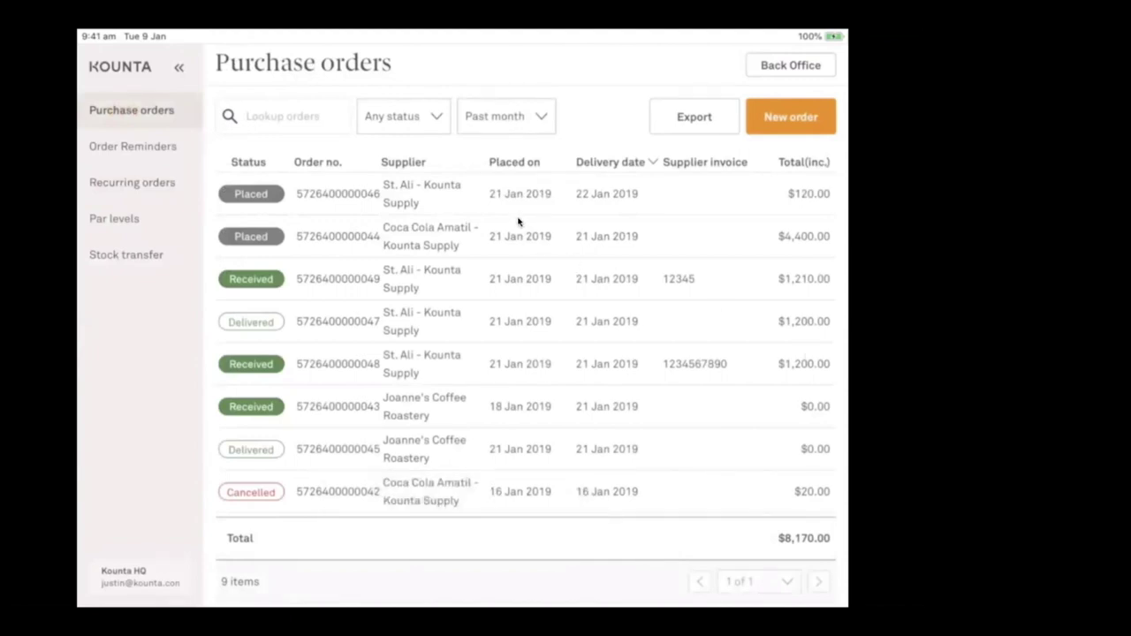
Open Par levels, get started, and page forward to page 3 of products
mouse_move(772, 333)
mouse_move(566, 285)
click(119, 218)
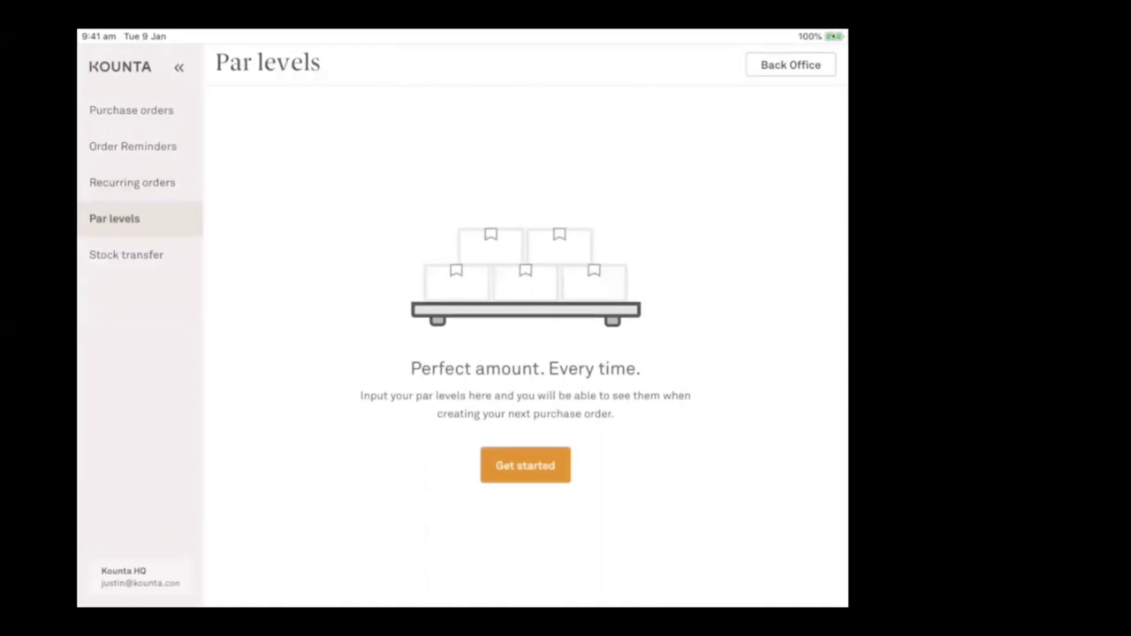
click(523, 461)
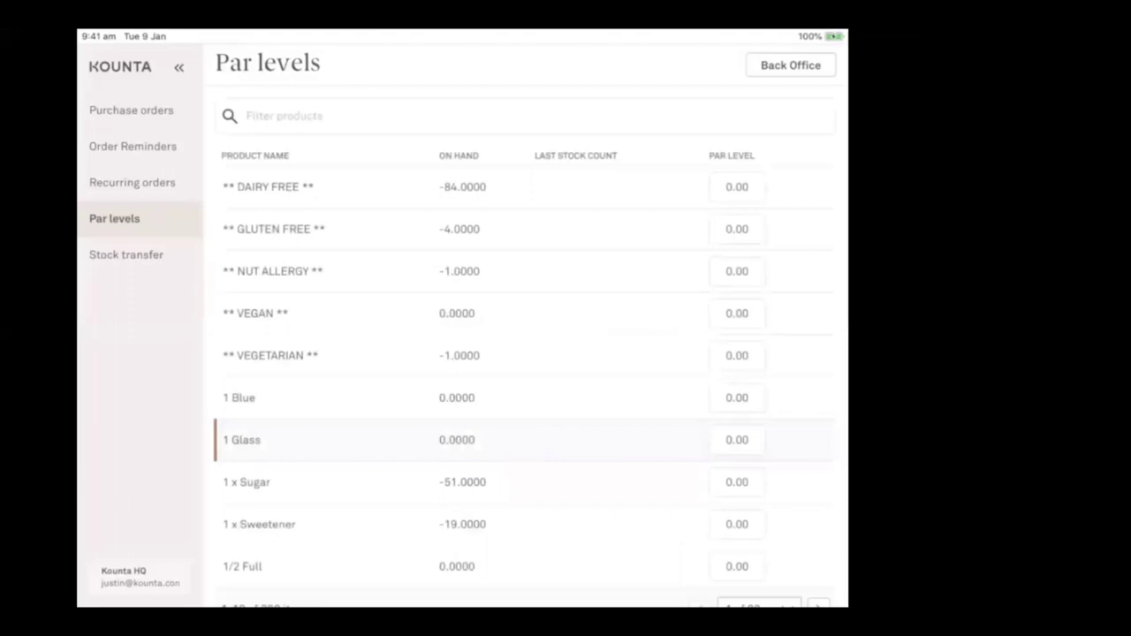
scroll(522, 354, down, 1)
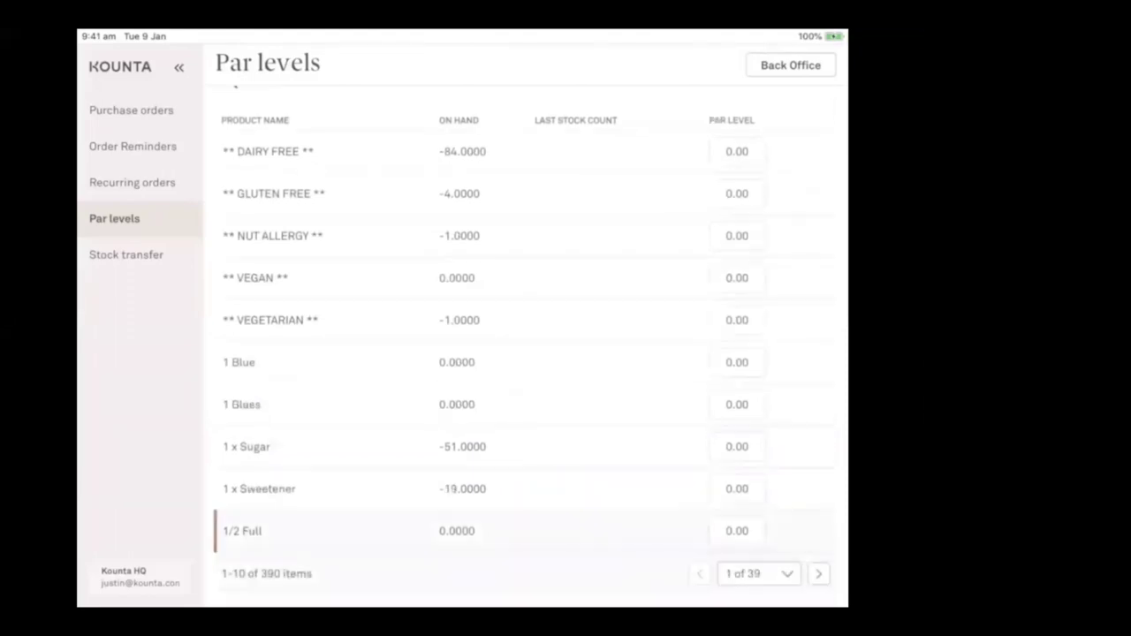
click(819, 573)
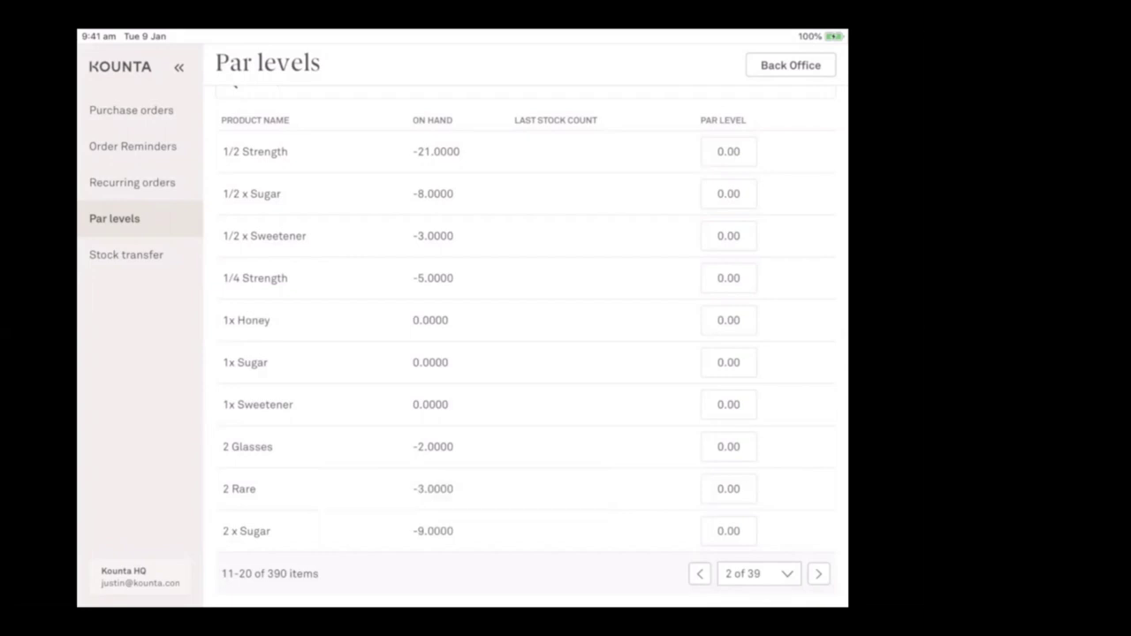
click(818, 573)
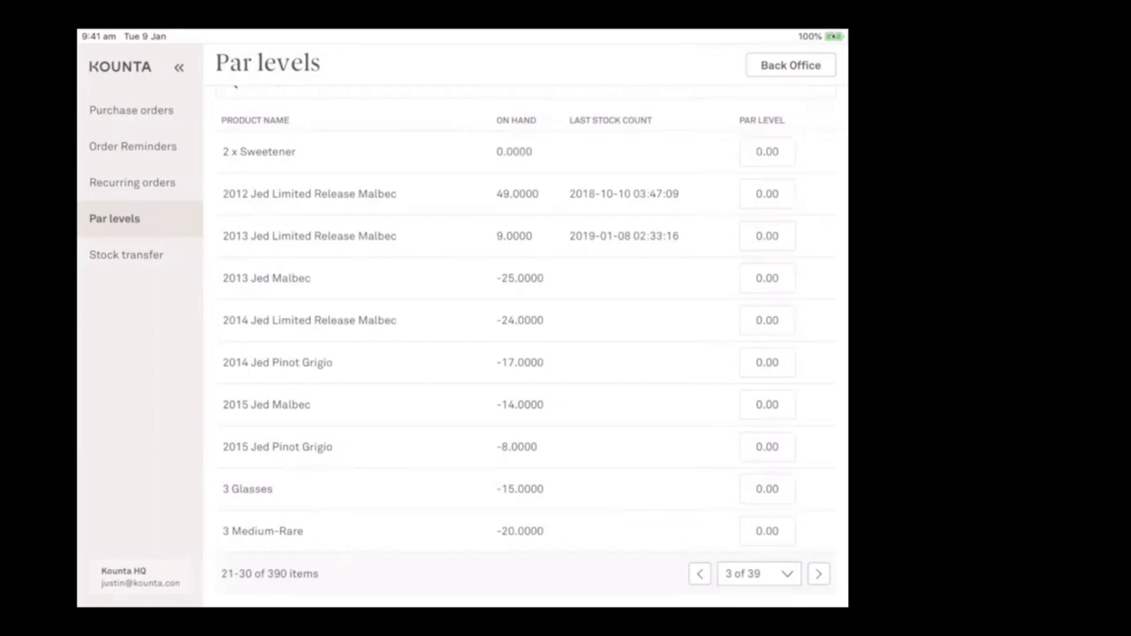
Set par levels of 24 for the 2012 and 2013 Jed Limited Release Malbecs
click(767, 194)
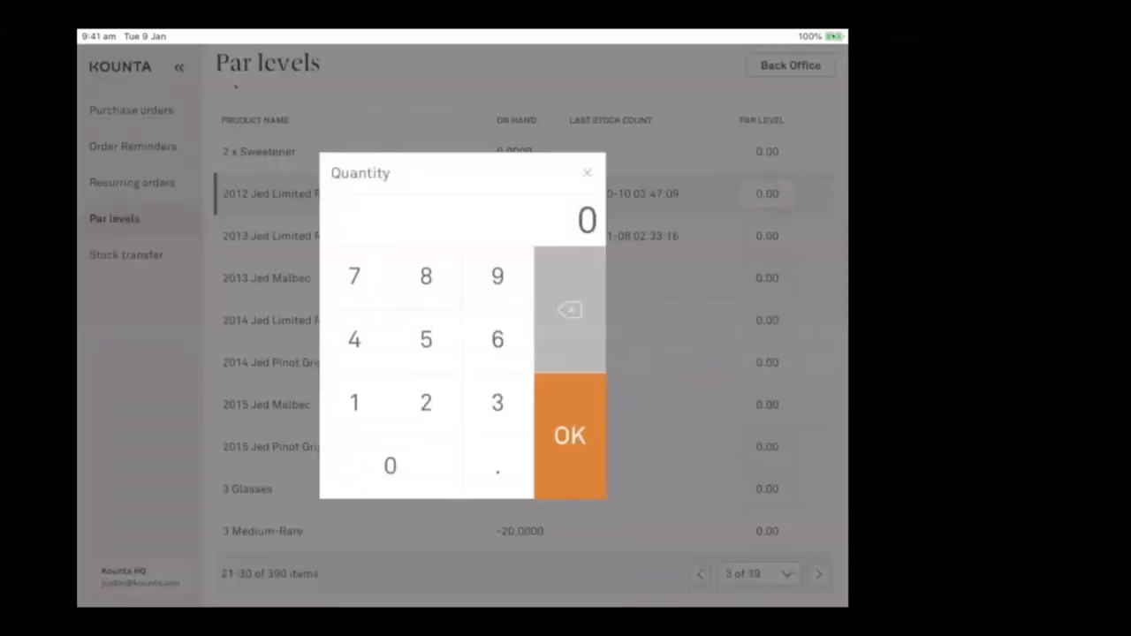
click(426, 402)
click(355, 340)
click(265, 446)
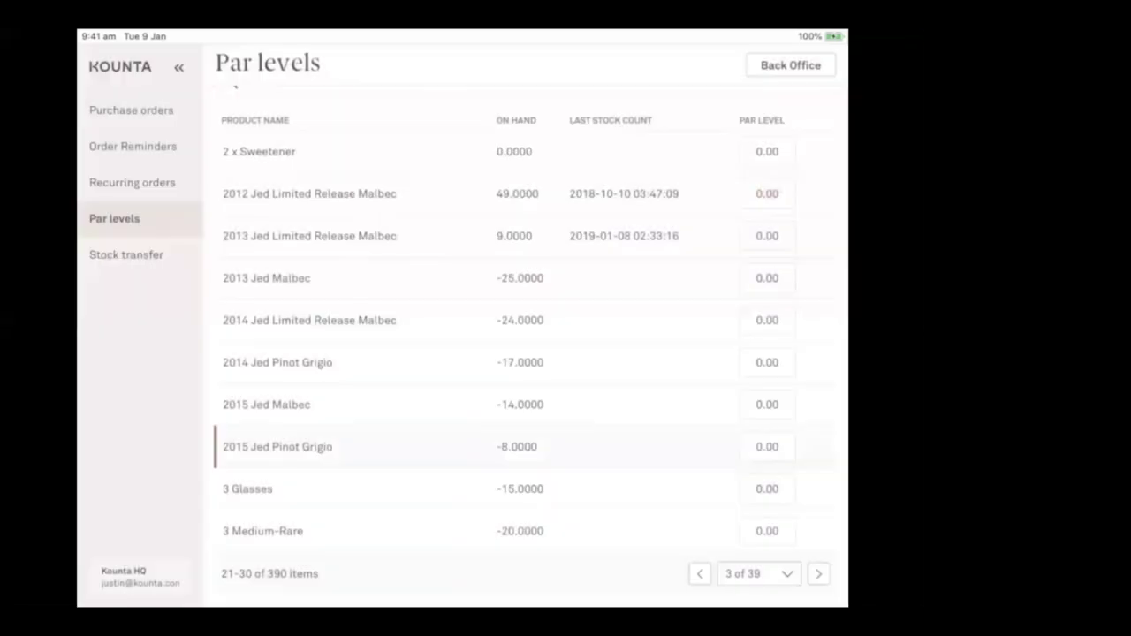
click(765, 235)
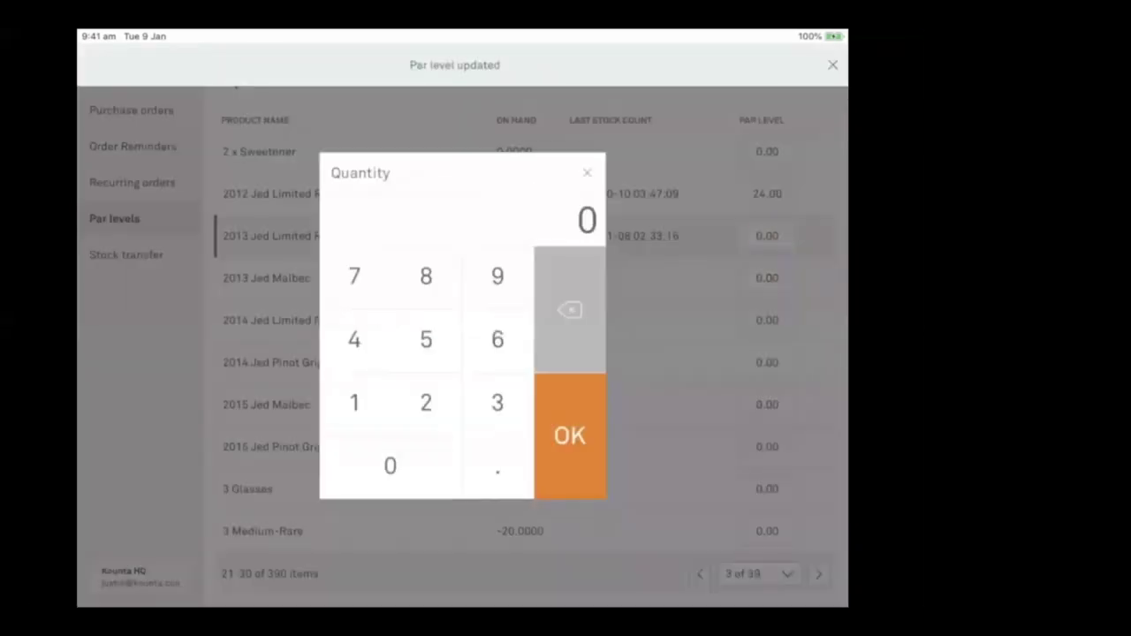
click(426, 402)
click(354, 339)
click(570, 438)
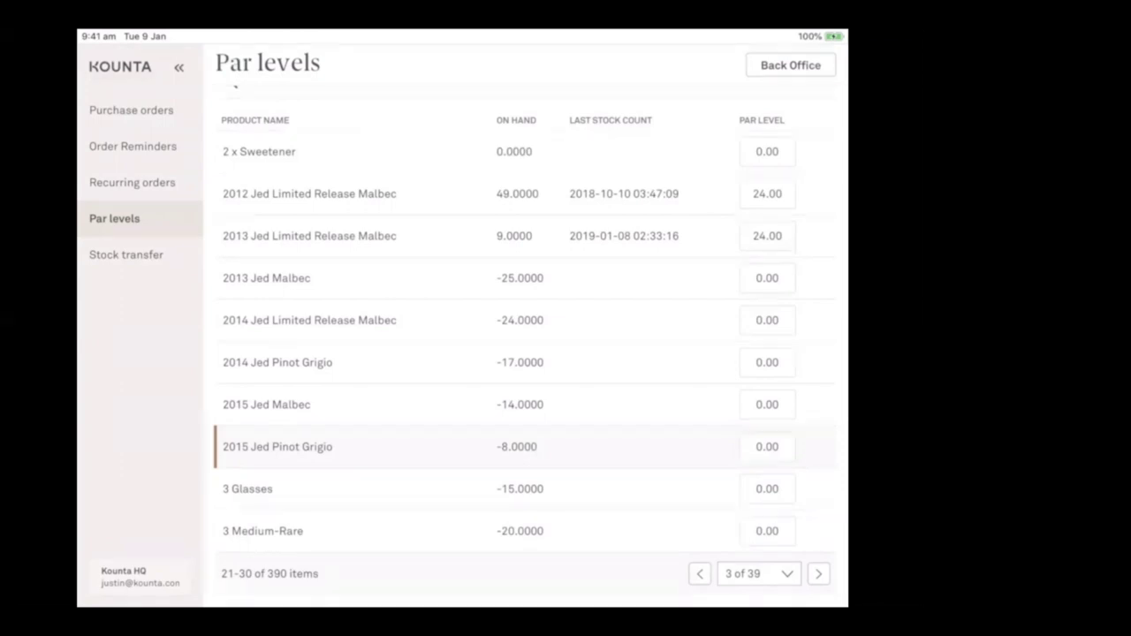
Start a new purchase order for Sample Coffee Roasters and search its products for '2012'
click(129, 110)
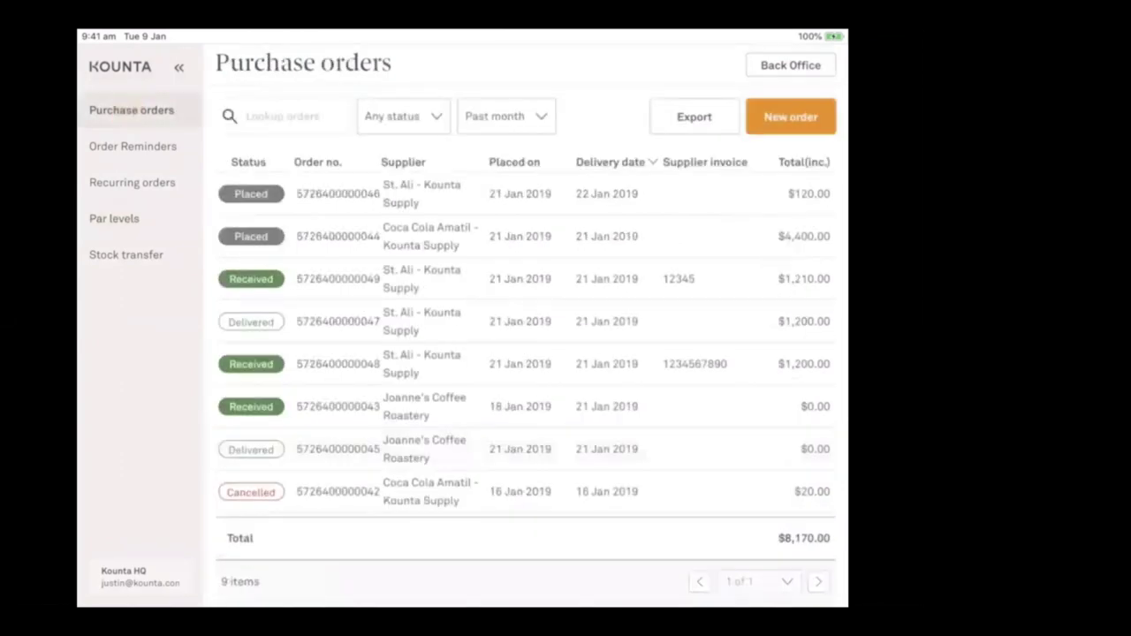
click(788, 117)
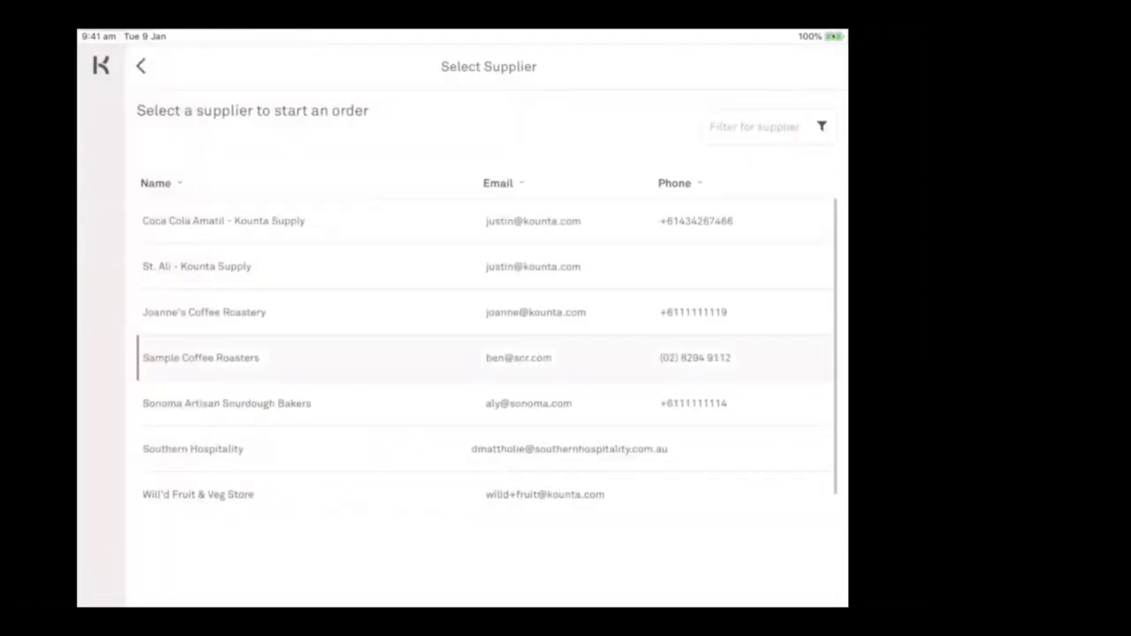
click(195, 358)
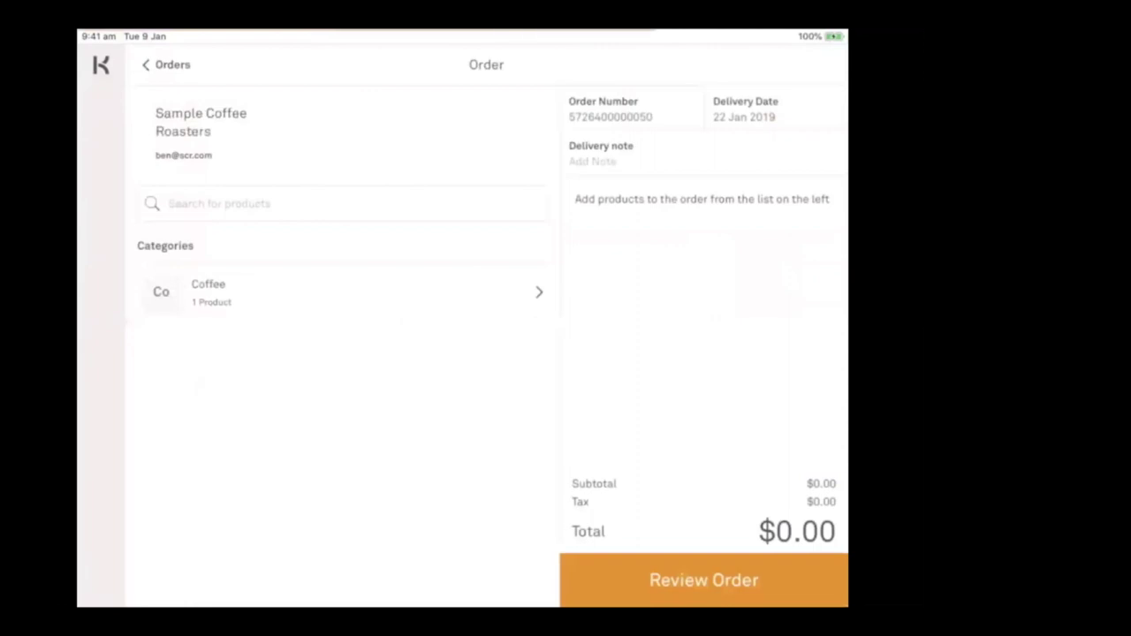
click(190, 203)
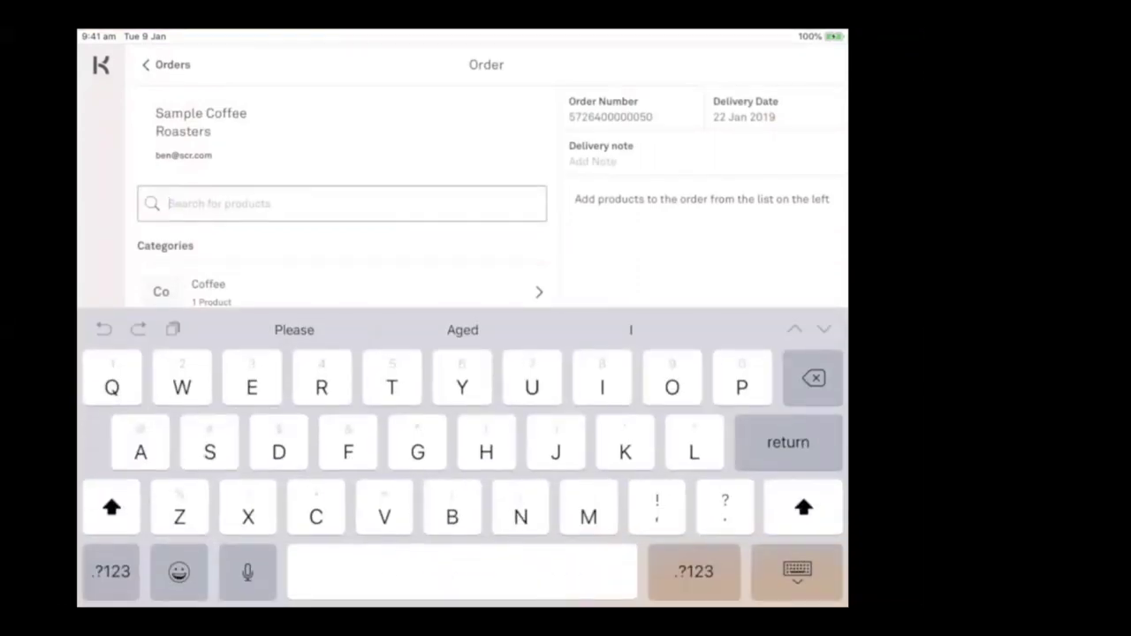
text(2)
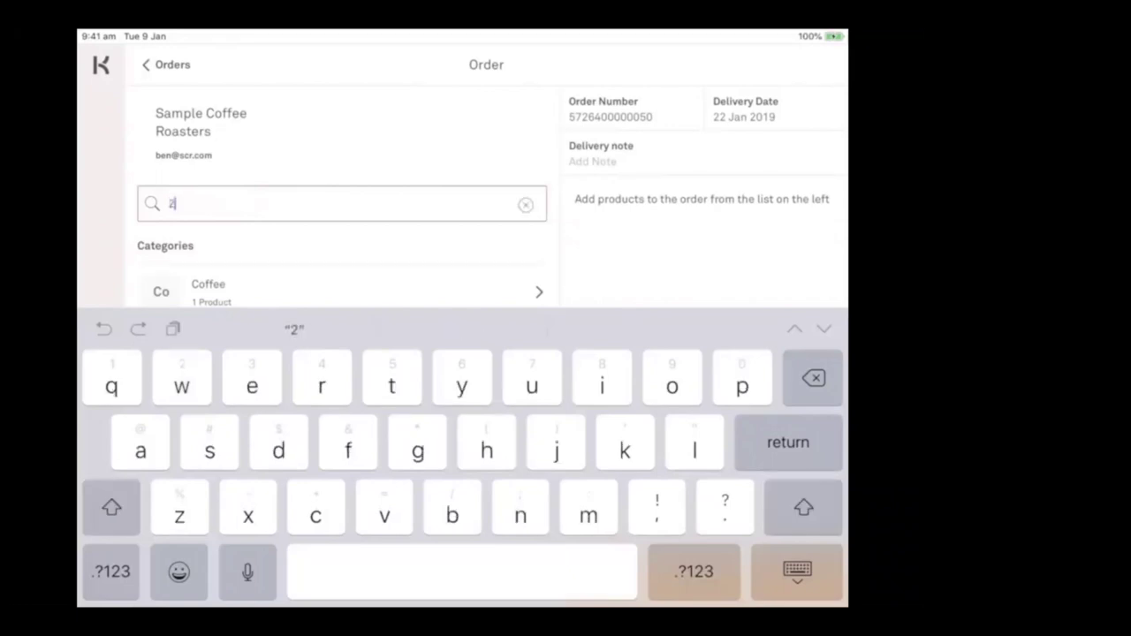
text(01)
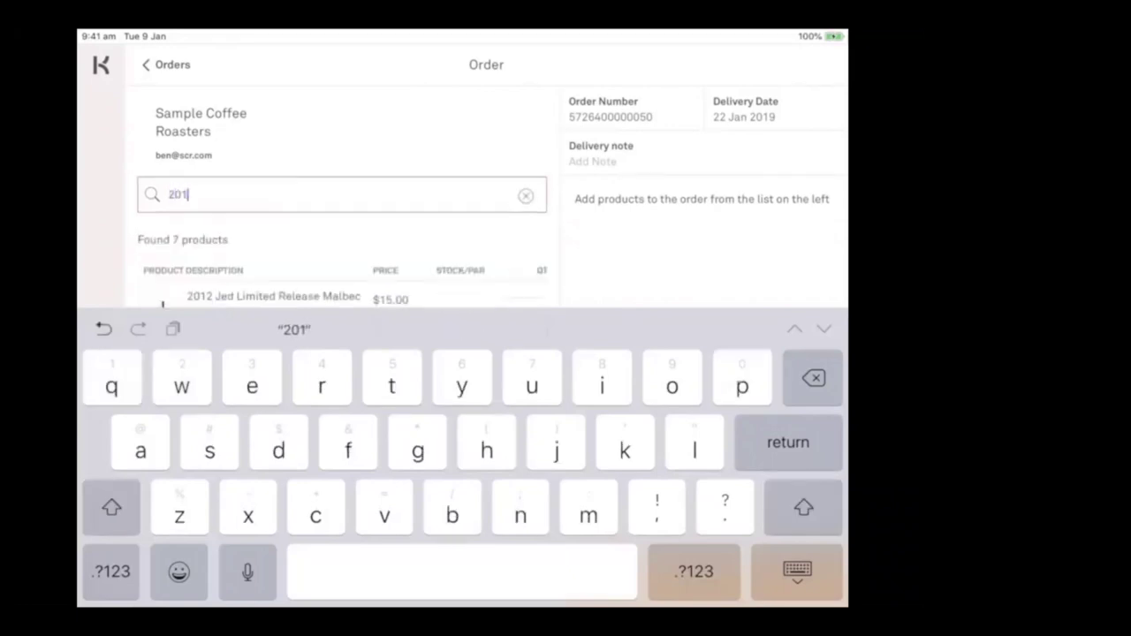
text(2)
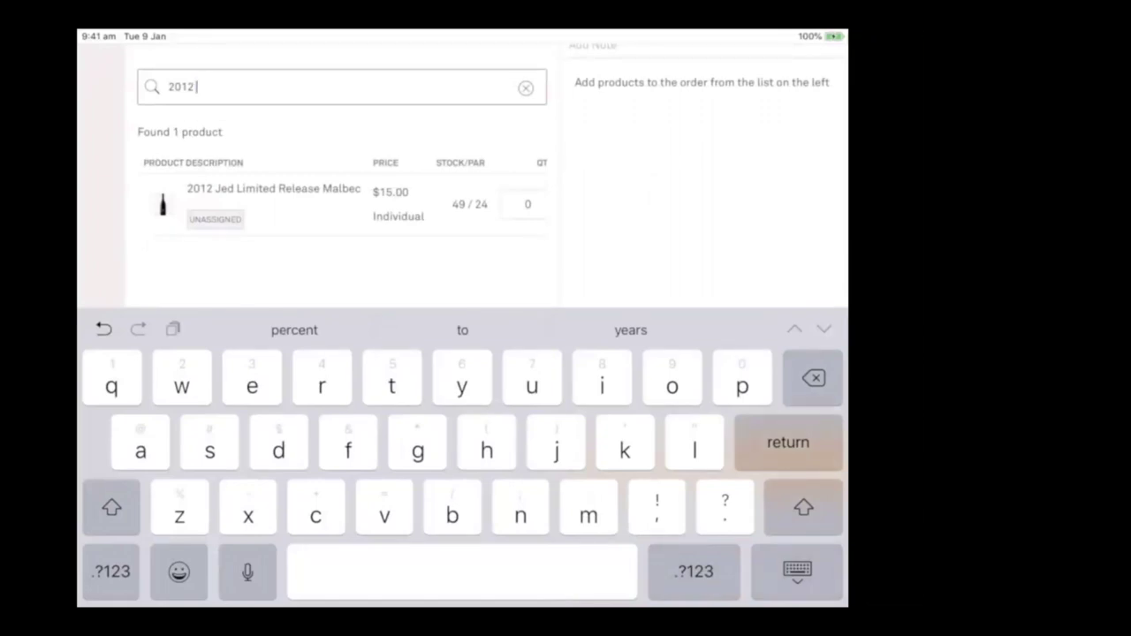
scroll(341, 177, up, 2)
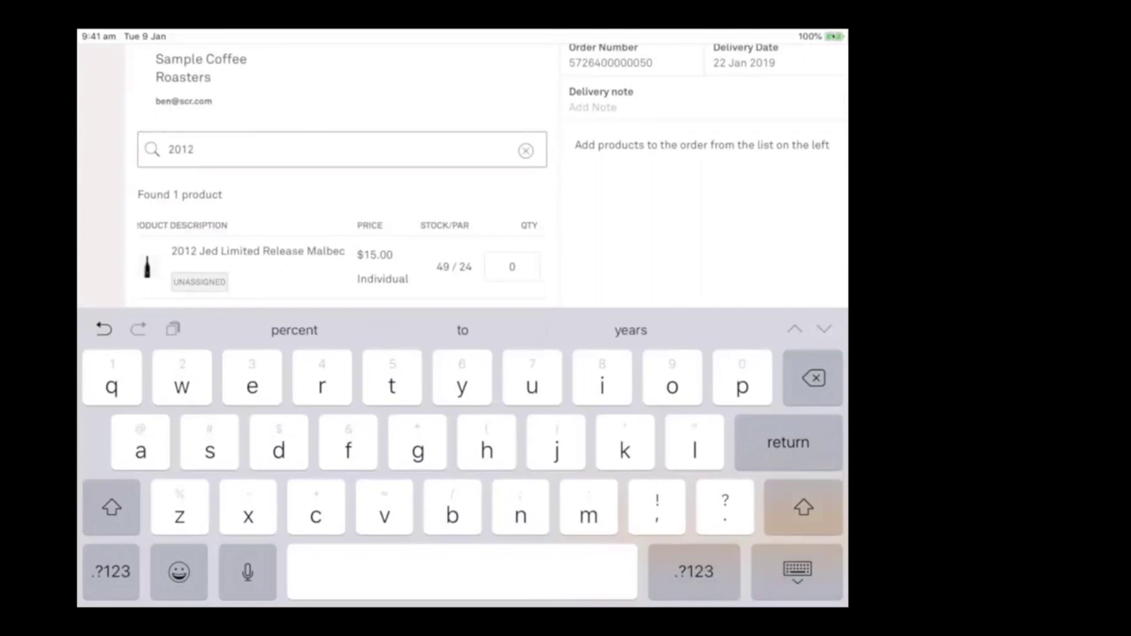
Search '2013', add 15 × 2013 Jed Limited Release Malbec, and save the order as draft
key(BackSpace)
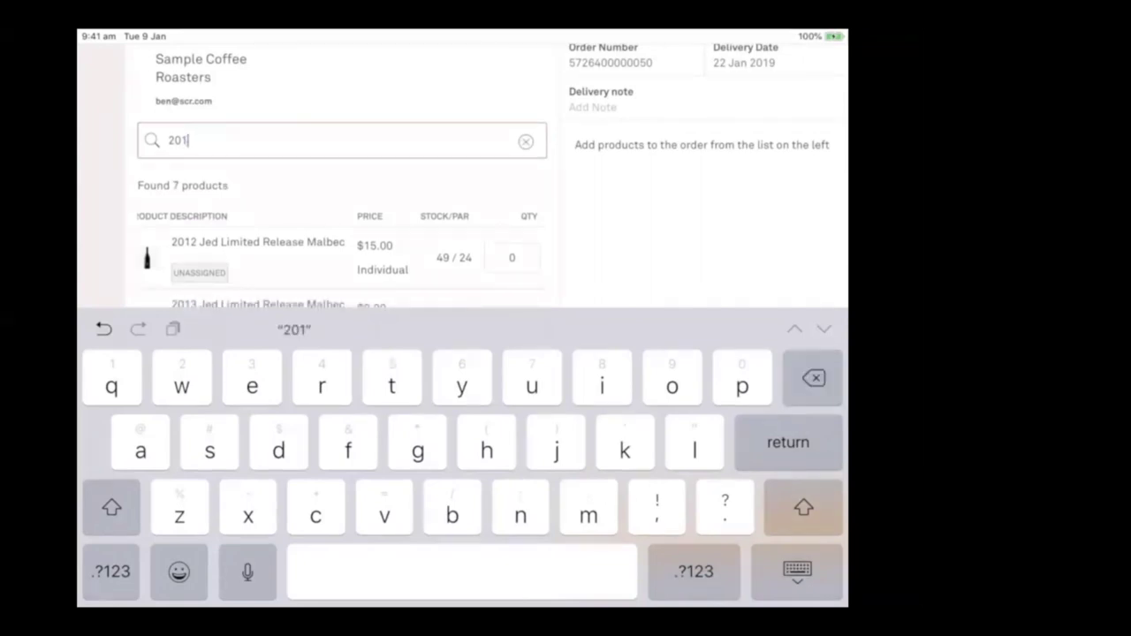
text(3)
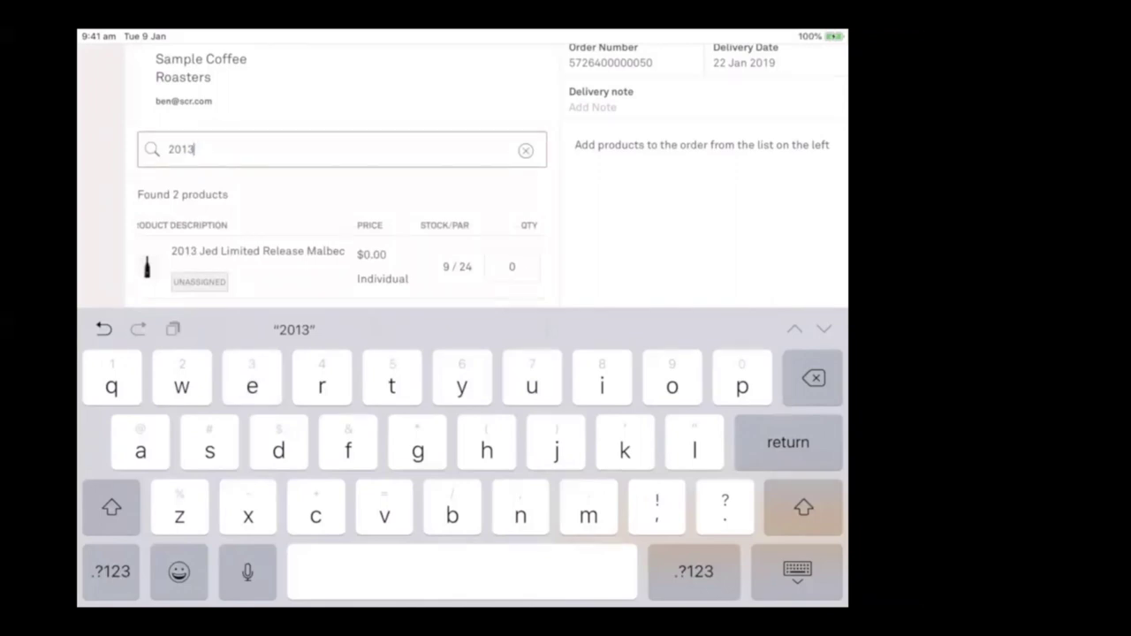
click(512, 267)
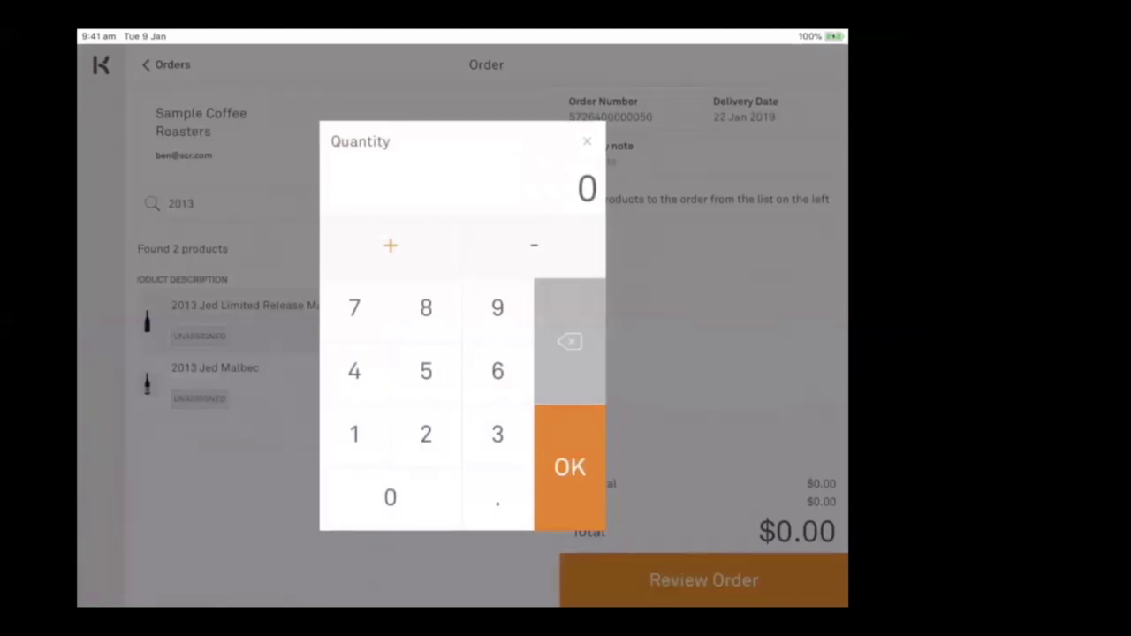
click(354, 434)
click(426, 370)
click(569, 466)
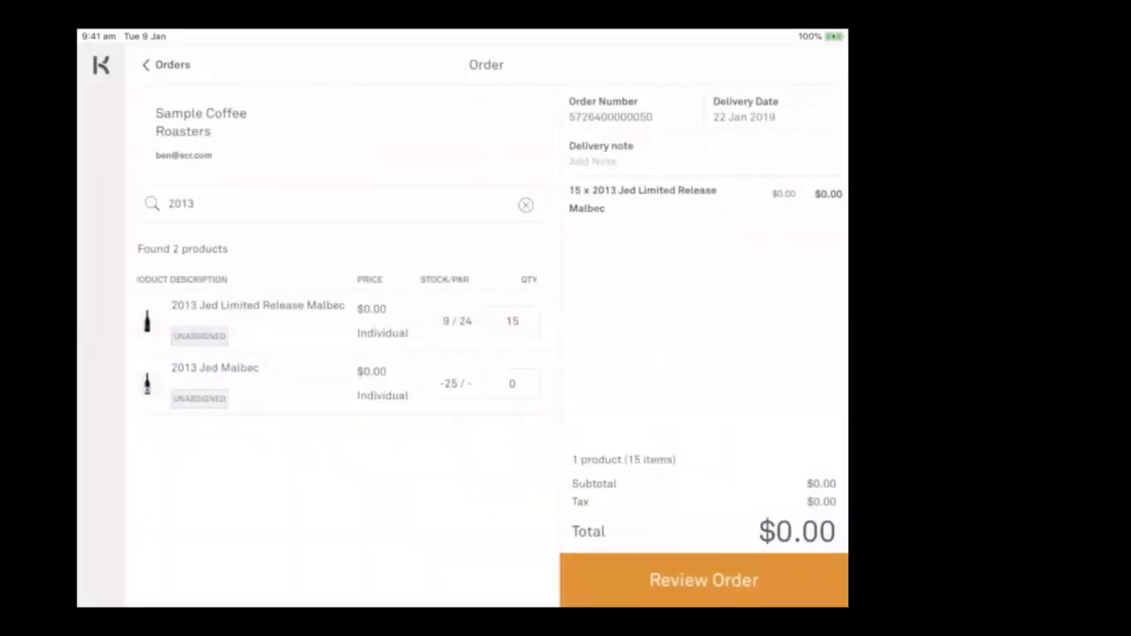
click(162, 67)
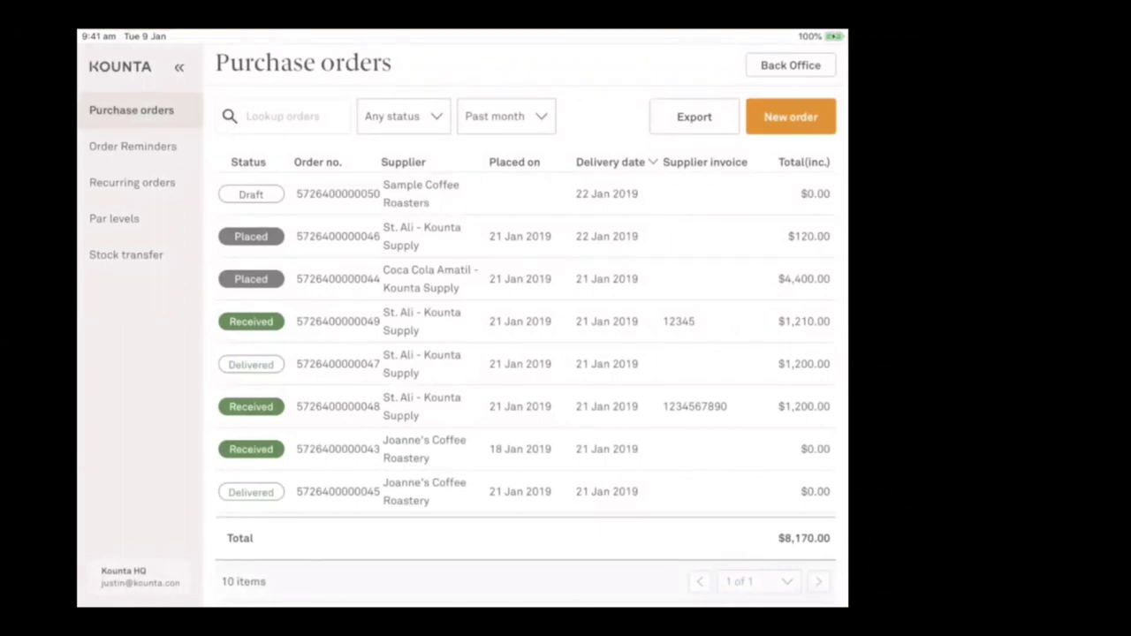
Go to the Stock transfer page from the sidebar
click(125, 254)
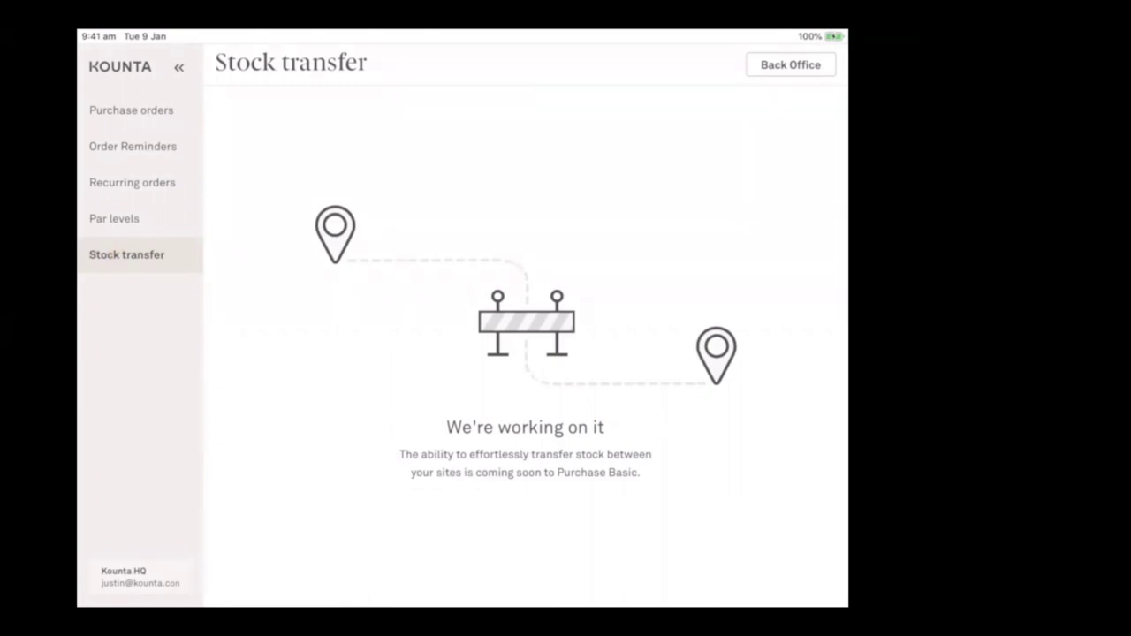
Bring up the Select a site list from the site name in the sidebar to switch sites
click(129, 575)
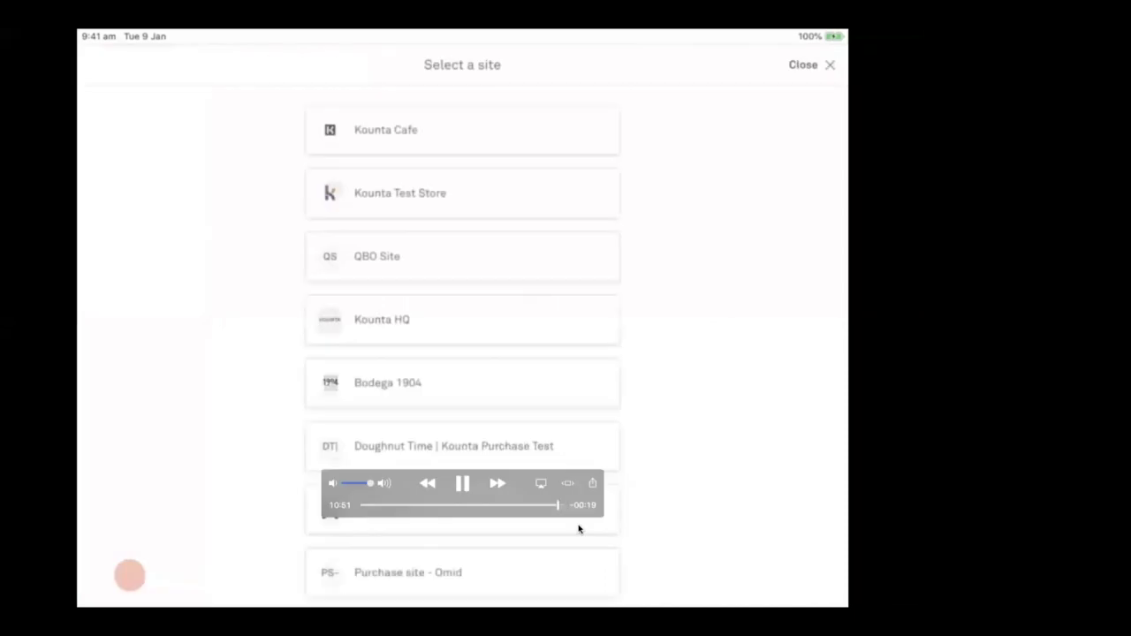